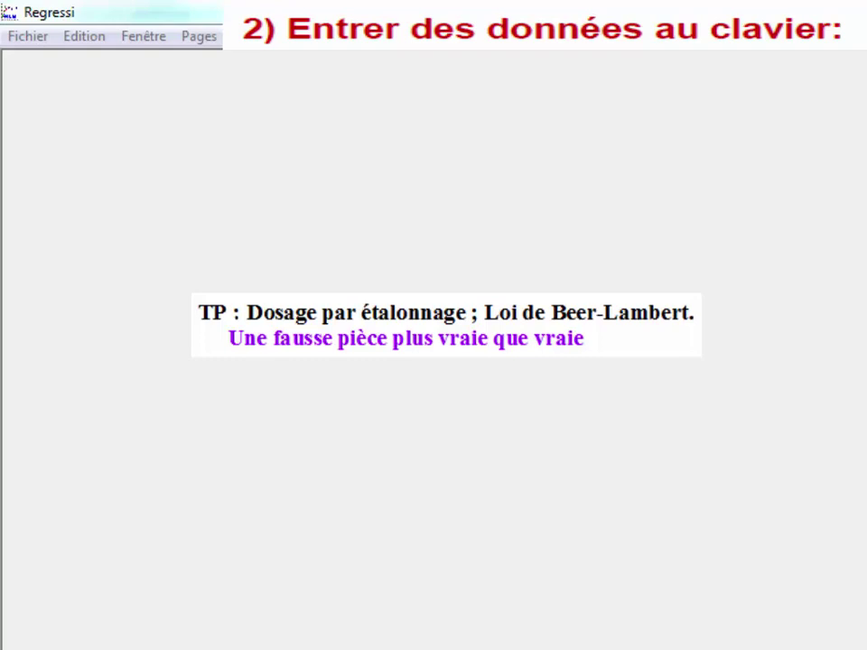
Create a new keyboard-entry dataset with experimental variables C in mol/l and A without a unit, accepting the unrecognised unit
{"action": "left_click", "coordinate": [28, 36]}
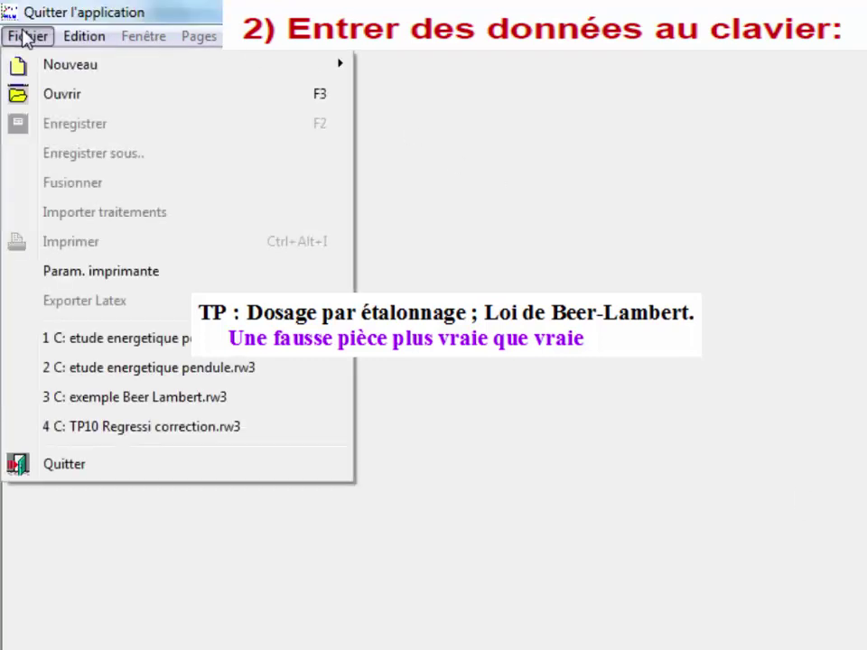
{"action": "mouse_move", "coordinate": [47, 69]}
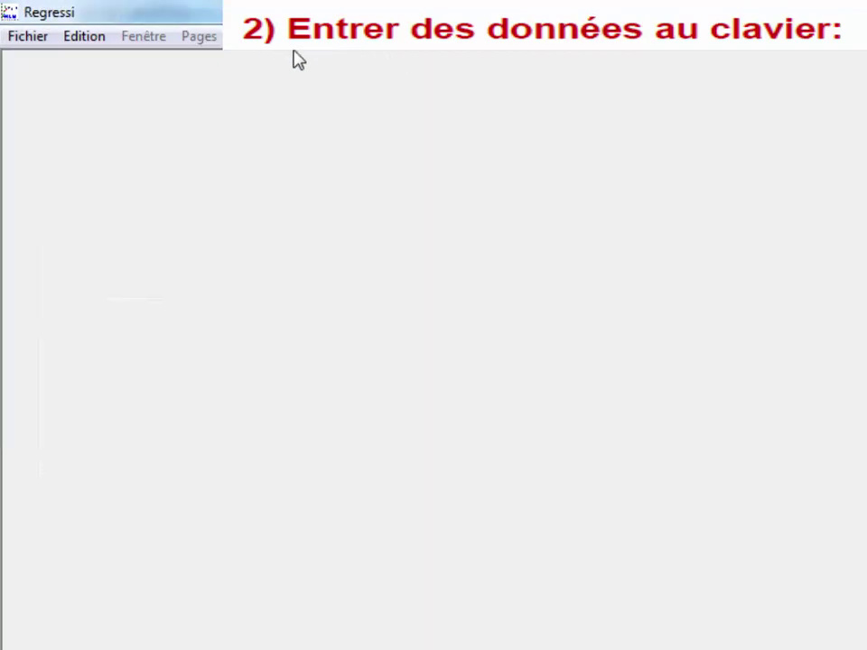
{"action": "left_click", "coordinate": [409, 65]}
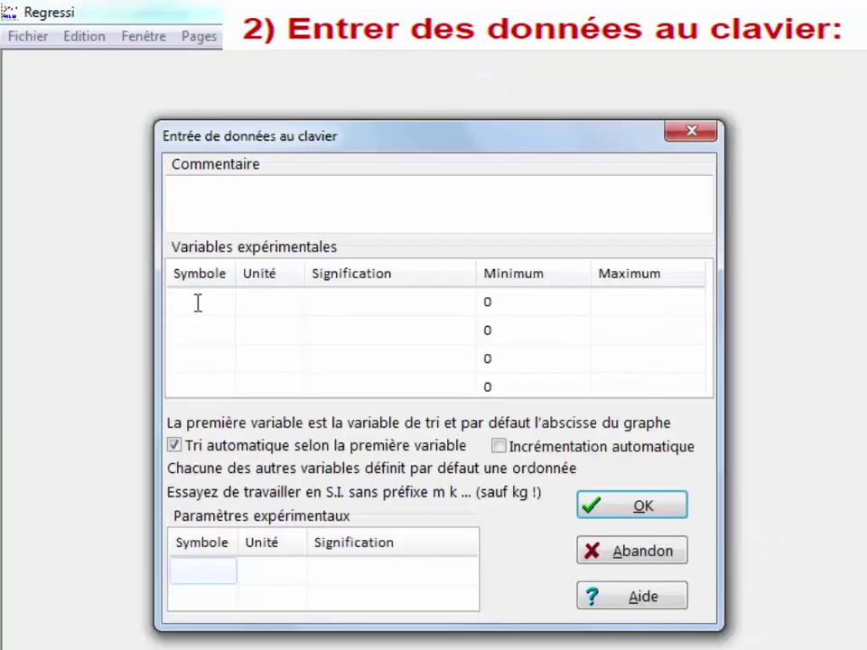
{"action": "type", "text": "C"}
{"action": "key", "text": "Tab"}
{"action": "type", "text": "mol/l"}
{"action": "left_click", "coordinate": [181, 336]}
{"action": "type", "text": "A"}
{"action": "left_click", "coordinate": [626, 508]}
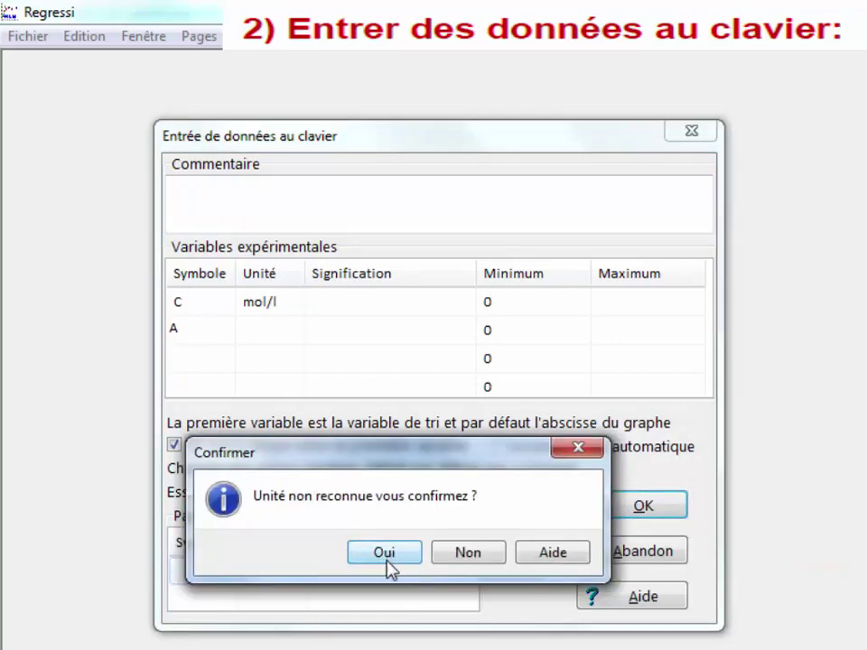
{"action": "left_click", "coordinate": [391, 558]}
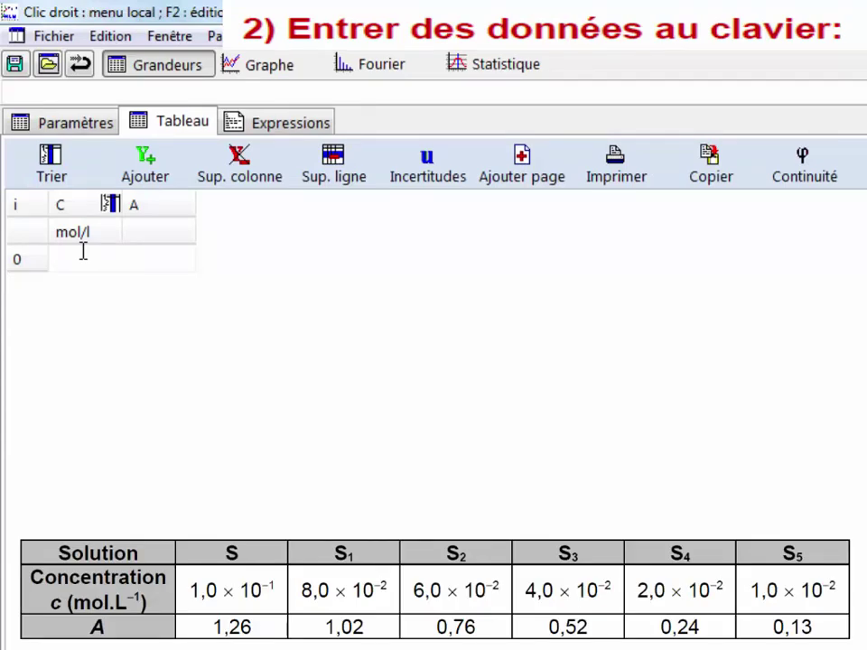
Fill in the first two data rows with C = 1,0e-1, A = 1,26 and C = 8,0e-2, A = 1,02
{"action": "type", "text": "1,0e-1"}
{"action": "key", "text": "Return"}
{"action": "type", "text": "1,26"}
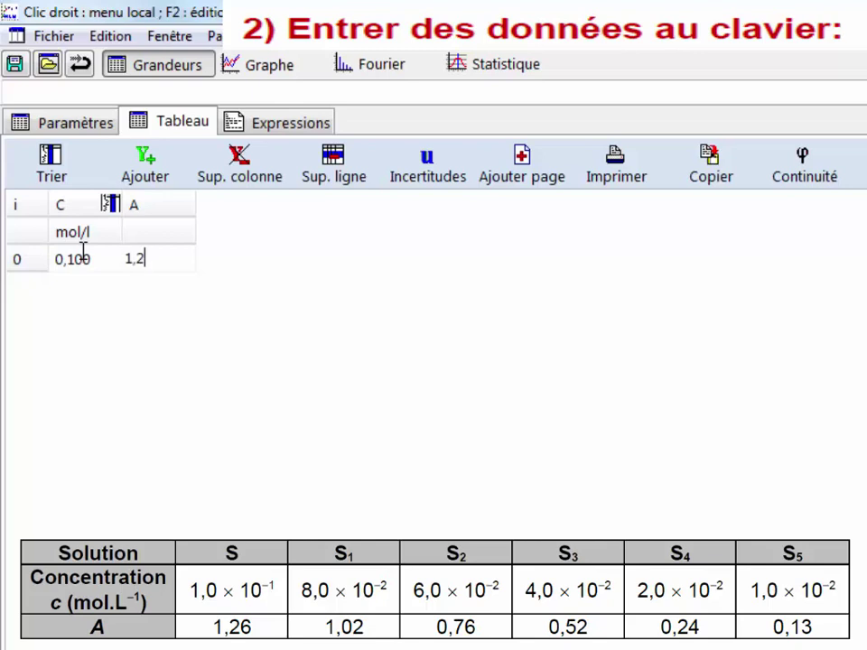
{"action": "key", "text": "Return"}
{"action": "type", "text": "8,0e-2"}
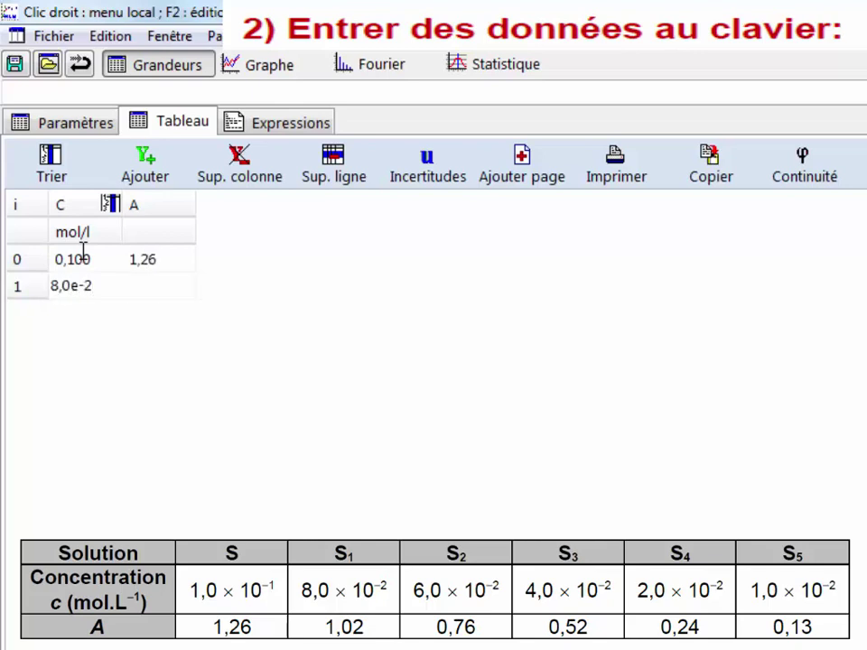
{"action": "key", "text": "Return"}
{"action": "type", "text": "1,02"}
{"action": "key", "text": "Return"}
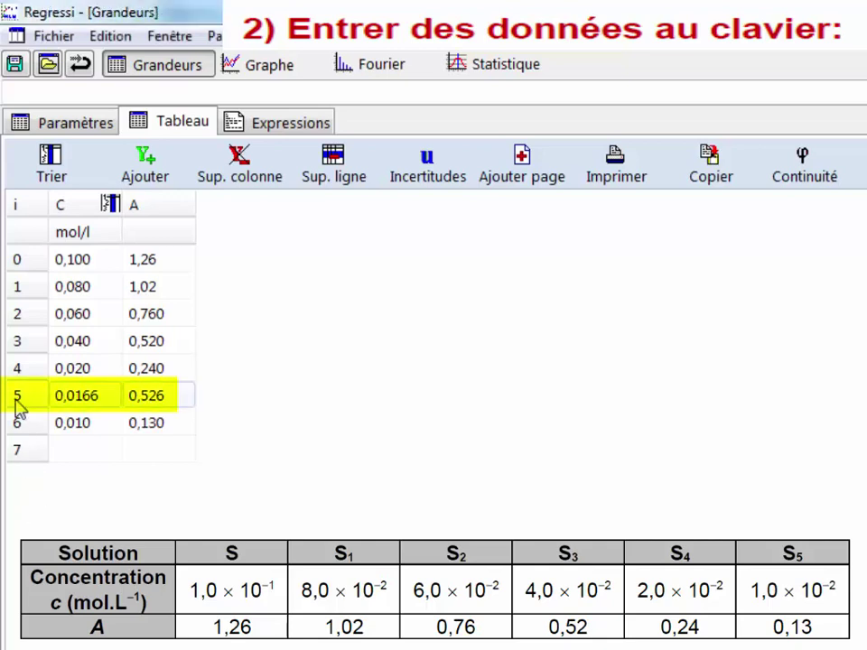
Delete the erroneous row 5, with C = 0,0166 and A = 0,526, from the data table
{"action": "right_click", "coordinate": [15, 401]}
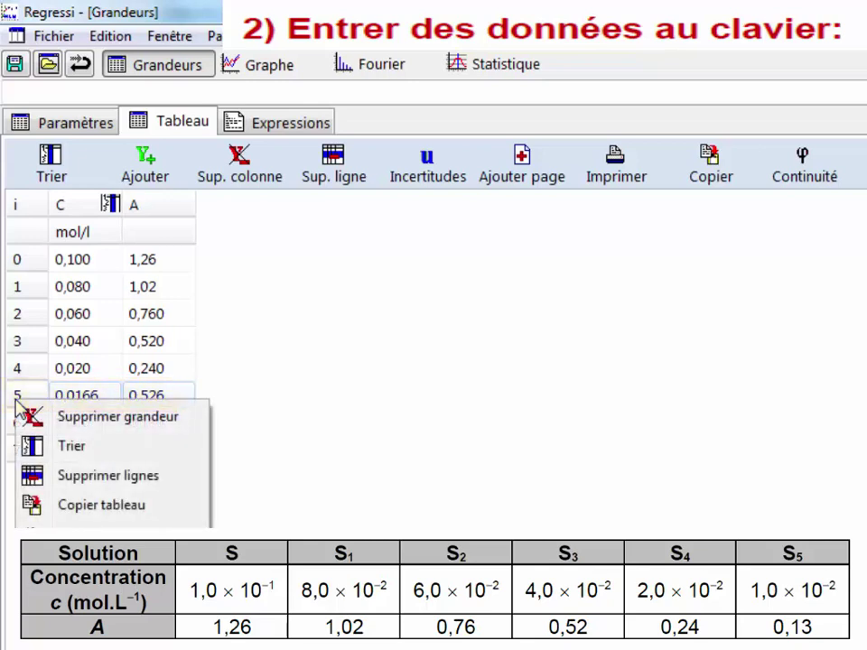
{"action": "left_click", "coordinate": [59, 476]}
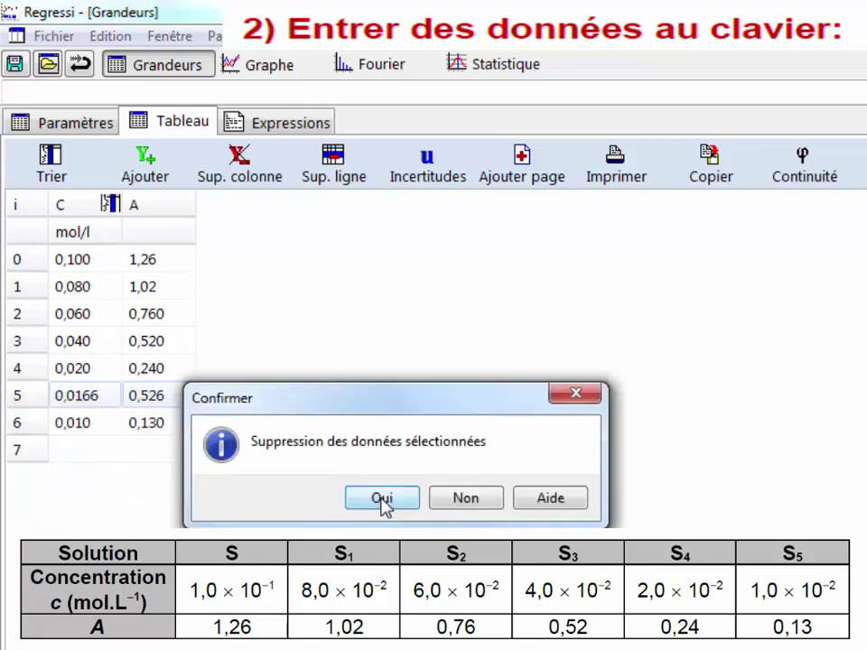
{"action": "left_click", "coordinate": [382, 499]}
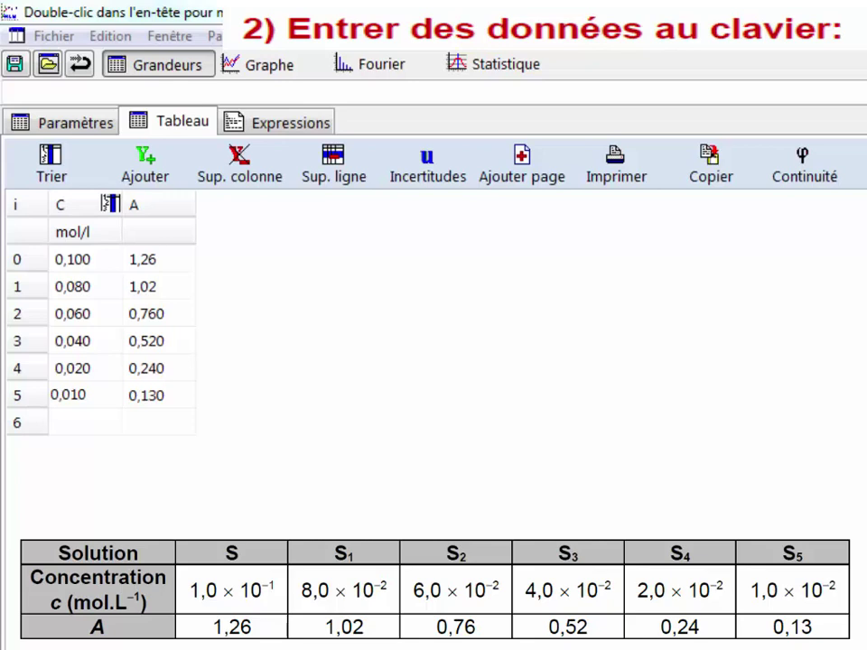
Set the number format of variable C to Fixe with 2 decimals
{"action": "left_click", "coordinate": [70, 209]}
{"action": "double_click", "coordinate": [70, 210]}
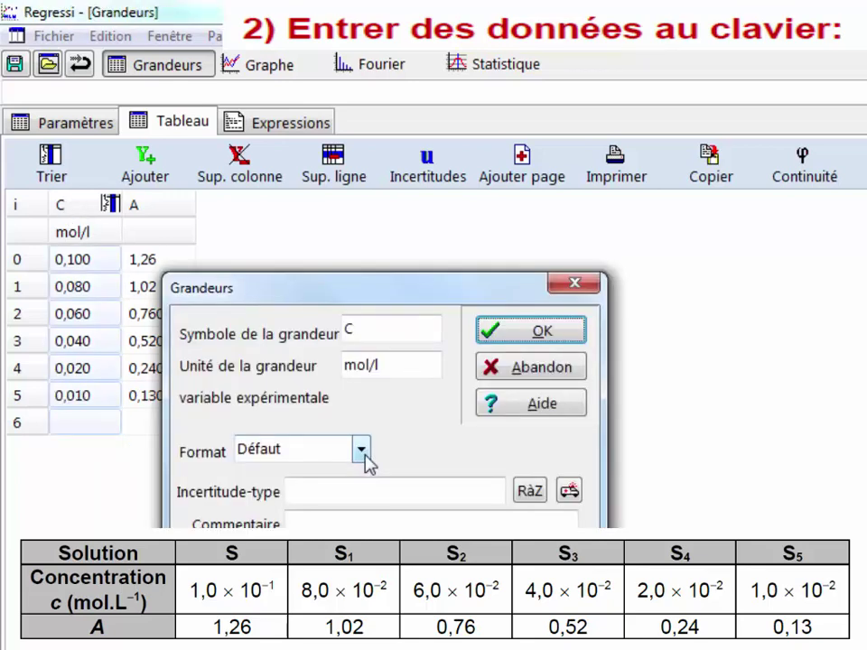
{"action": "left_click", "coordinate": [362, 452]}
{"action": "left_click", "coordinate": [251, 510]}
{"action": "left_click", "coordinate": [562, 456]}
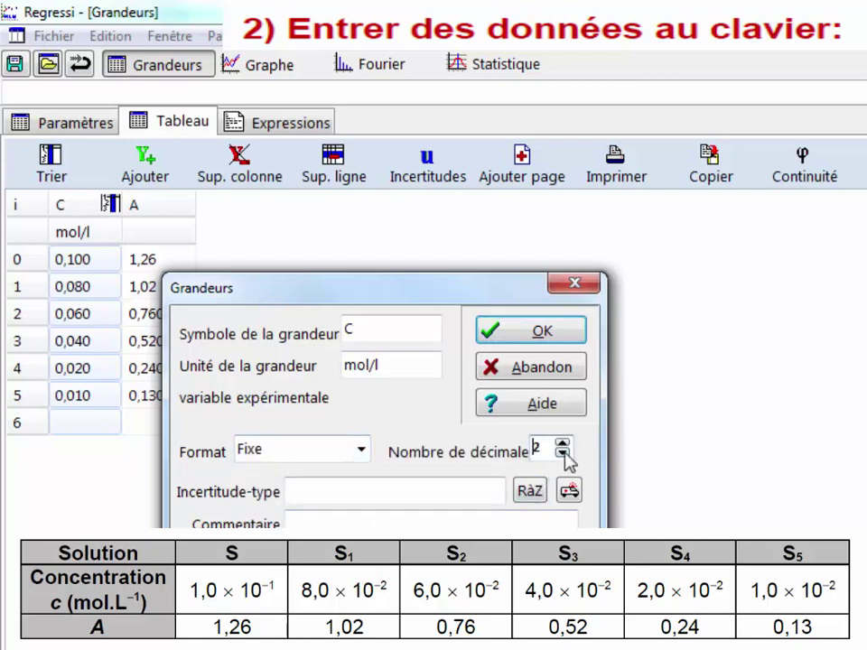
{"action": "left_click", "coordinate": [524, 331]}
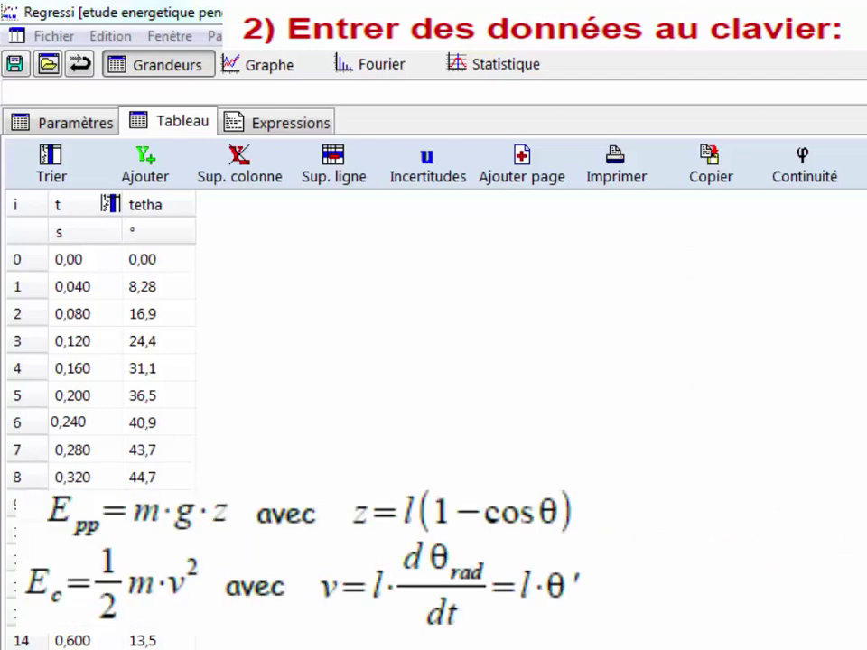
Add a calculated quantity tetarad in rad to the pendulum table, defined as pi*tetha/180
{"action": "scroll", "coordinate": [167, 259], "scroll_direction": "down", "scroll_amount": 16}
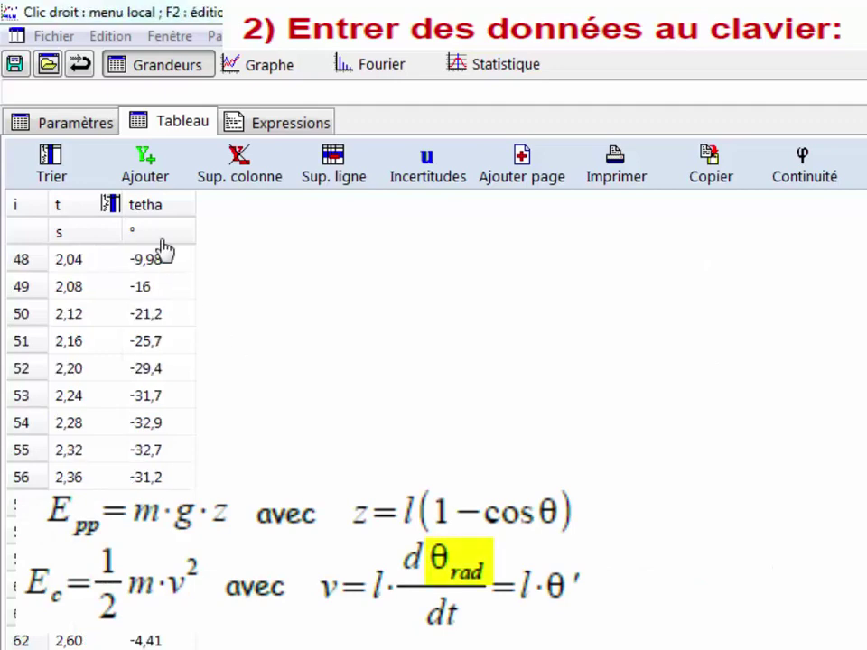
{"action": "left_click", "coordinate": [147, 176]}
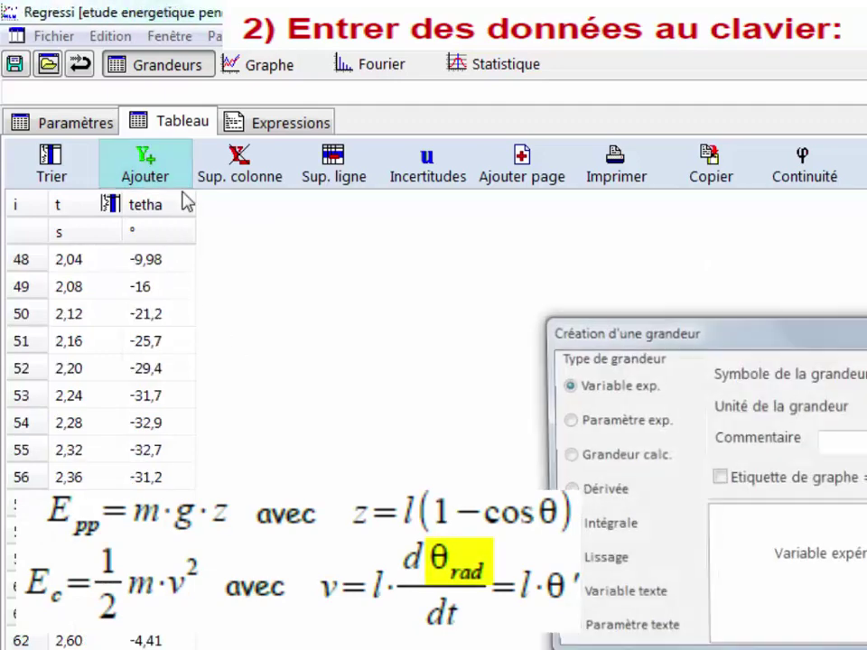
{"action": "type", "text": "tetarad"}
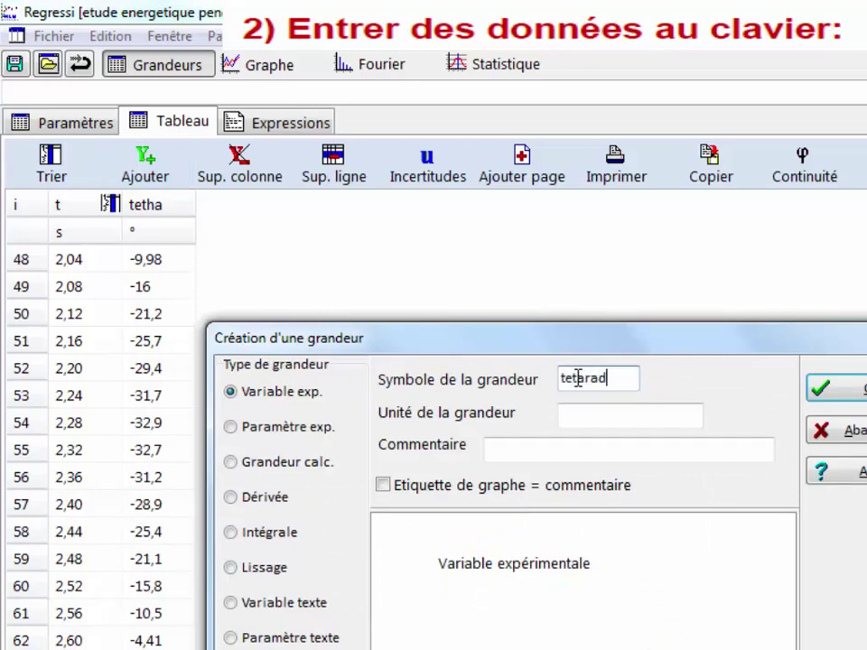
{"action": "left_click", "coordinate": [586, 421]}
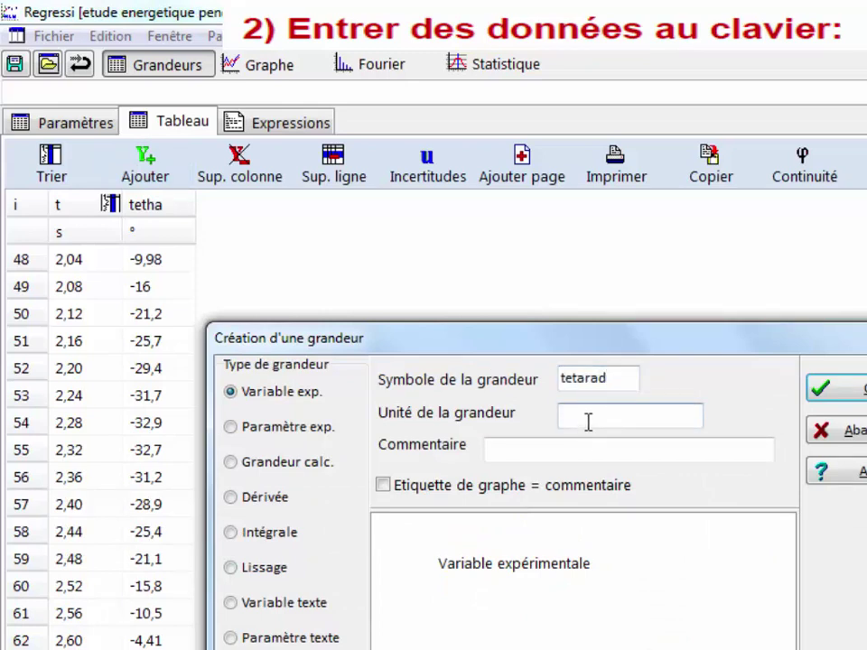
{"action": "type", "text": "rad"}
{"action": "left_click", "coordinate": [232, 463]}
{"action": "type", "text": "pi*t"}
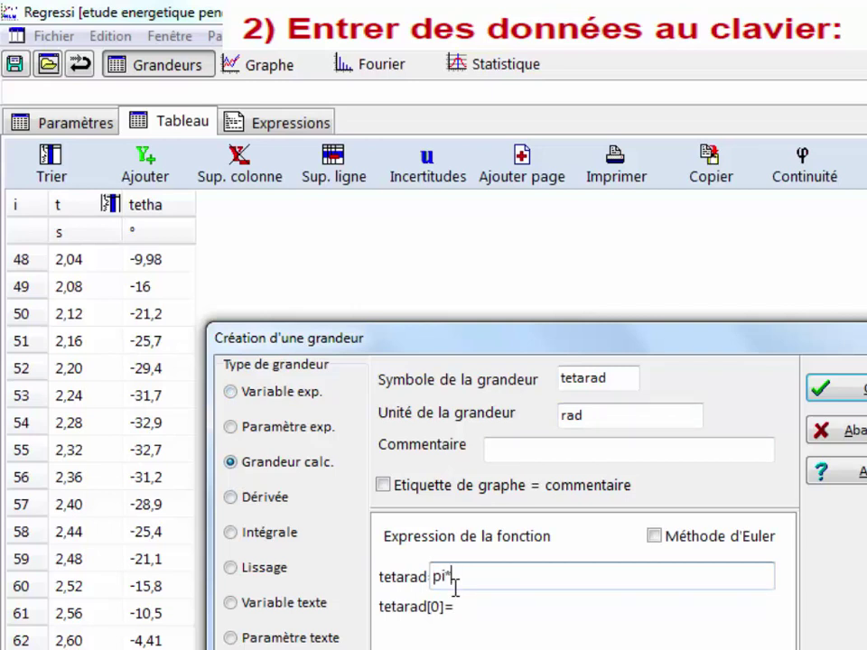
{"action": "type", "text": "etha/180"}
{"action": "key", "text": "Return"}
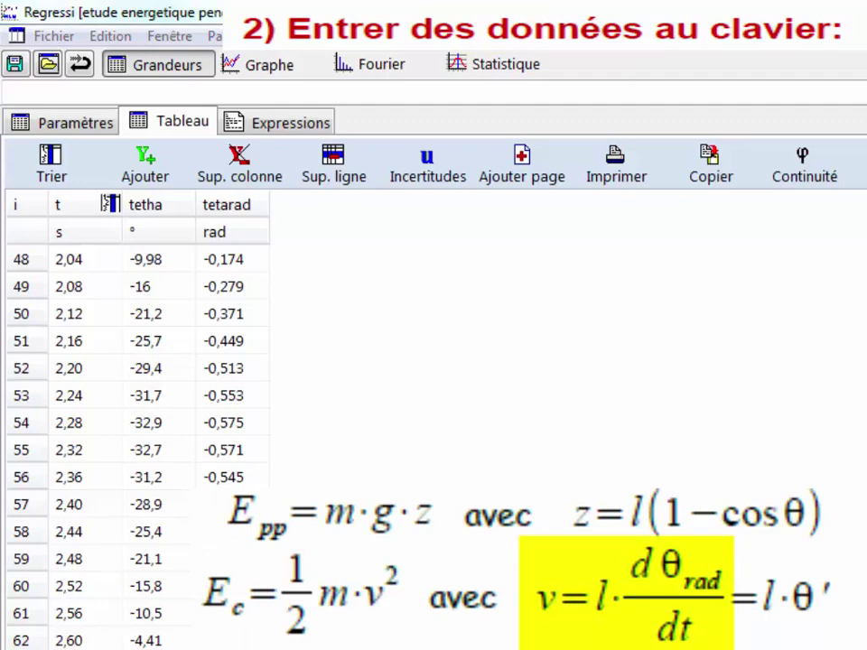
Add a derivative quantity named deriv, defined as the derivative of tetarad with respect to t
{"action": "left_click", "coordinate": [144, 163]}
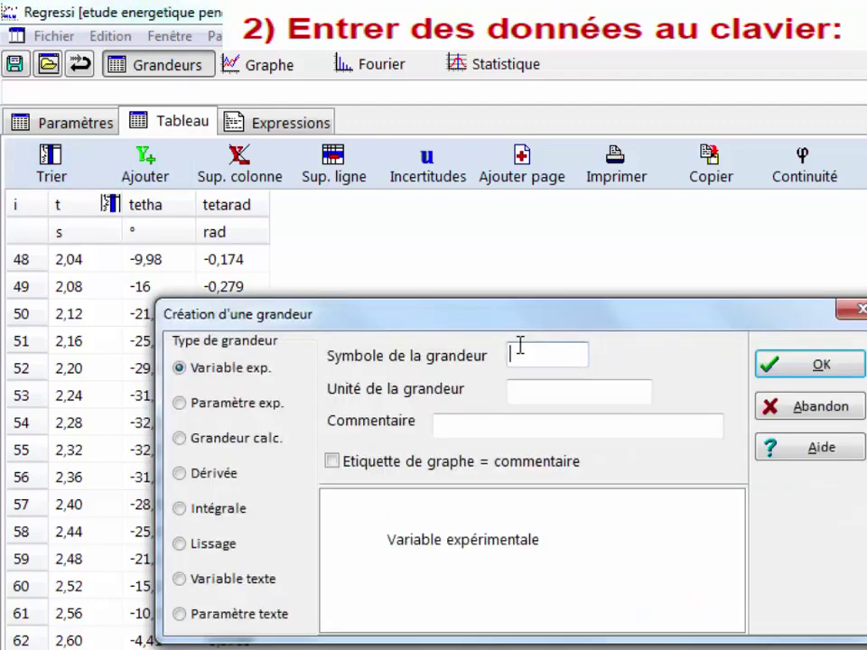
{"action": "type", "text": "deriv"}
{"action": "left_click", "coordinate": [181, 475]}
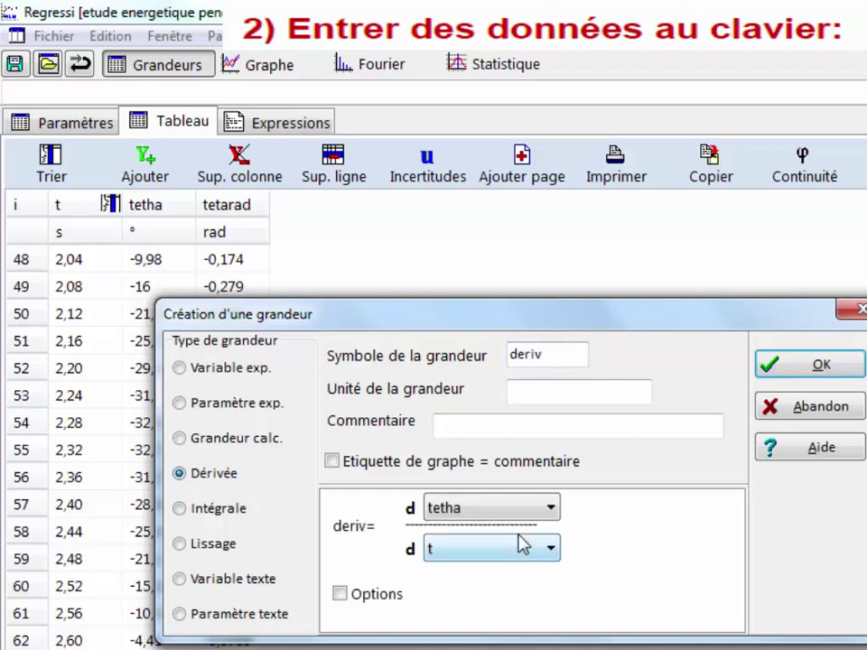
{"action": "left_click", "coordinate": [553, 510]}
{"action": "left_click", "coordinate": [511, 573]}
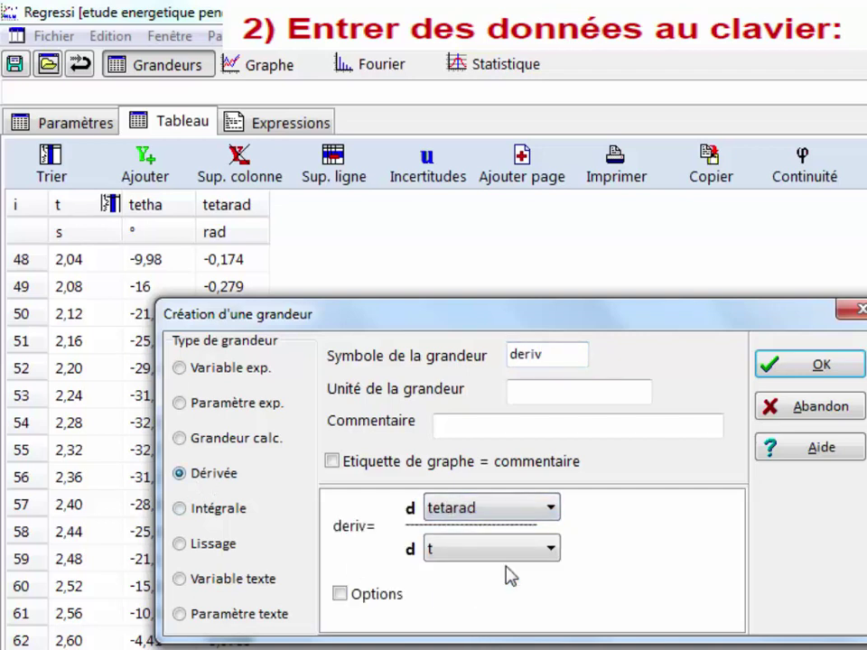
{"action": "left_click", "coordinate": [791, 378]}
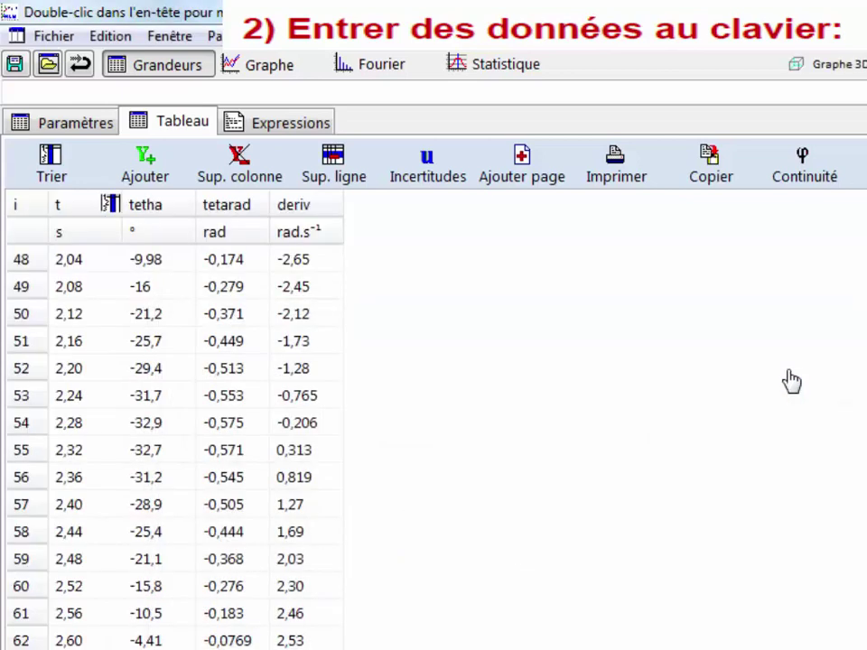
Add a calculated quantity v in m/s, defined as 0,44*deriv
{"action": "left_click", "coordinate": [140, 176]}
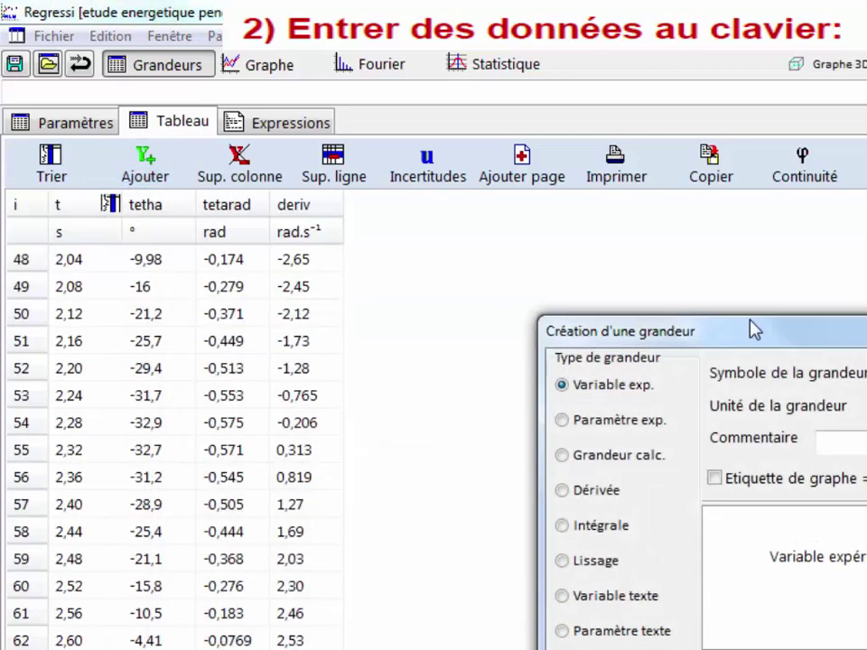
{"action": "left_click_drag", "start_coordinate": [747, 329], "coordinate": [310, 394]}
{"action": "type", "text": "v"}
{"action": "left_click", "coordinate": [500, 473]}
{"action": "type", "text": "m"}
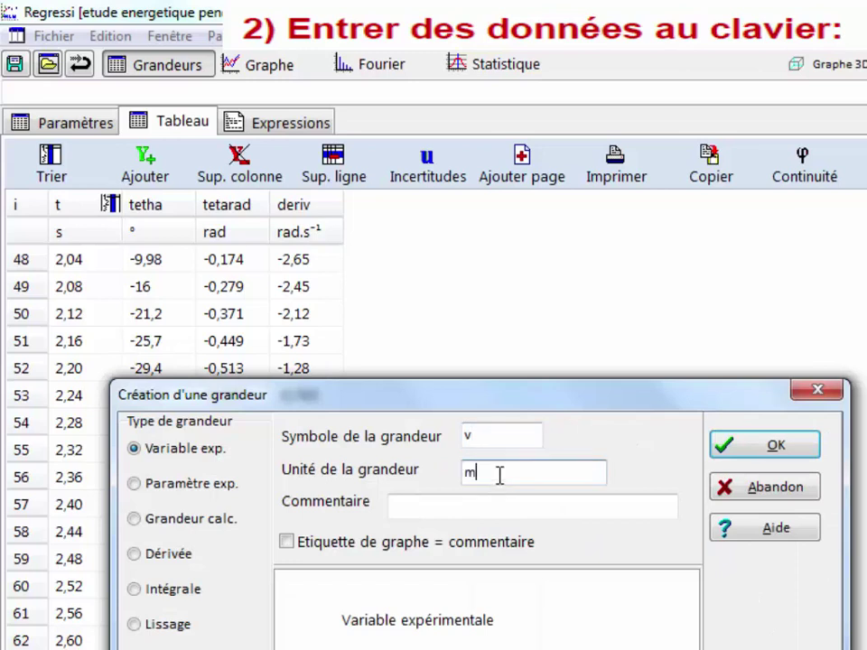
{"action": "type", "text": "/s"}
{"action": "left_click", "coordinate": [136, 521]}
{"action": "left_click", "coordinate": [341, 636]}
{"action": "type", "text": "0,44"}
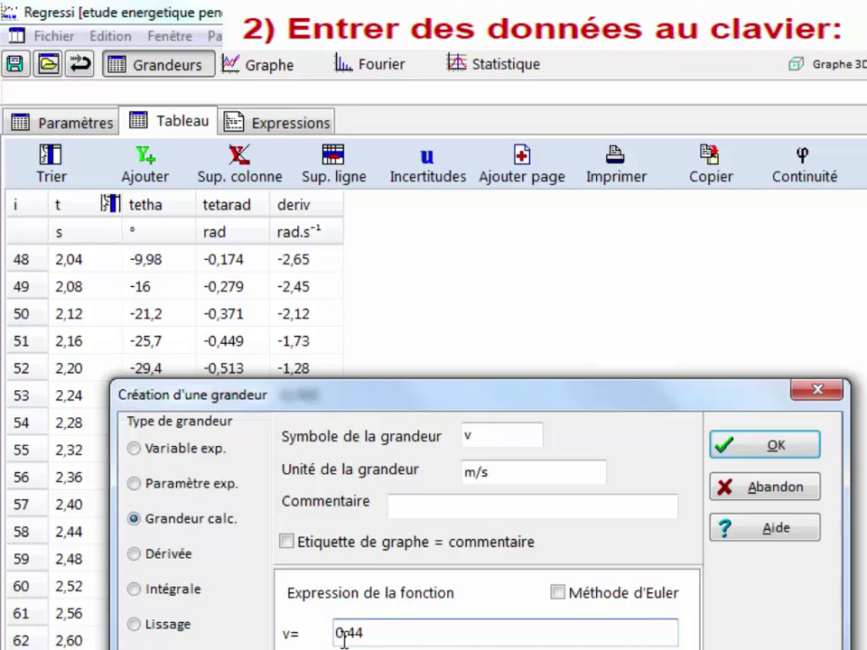
{"action": "type", "text": "*deriv"}
{"action": "left_click", "coordinate": [771, 445]}
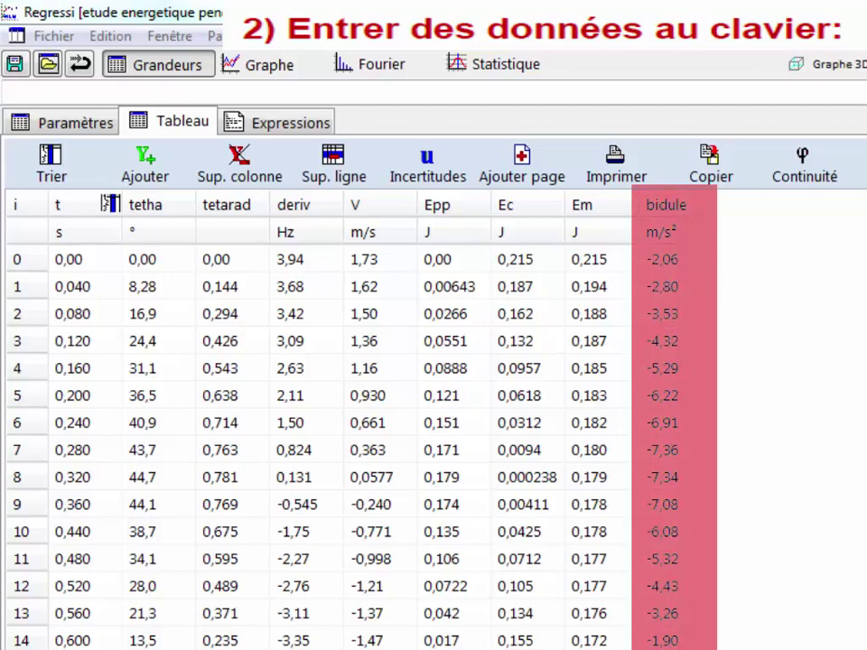
Remove the bidule column by deleting its expression bidule=DIFF(V,t), and return to the data table
{"action": "scroll", "coordinate": [430, 507], "scroll_direction": "down", "scroll_amount": 16}
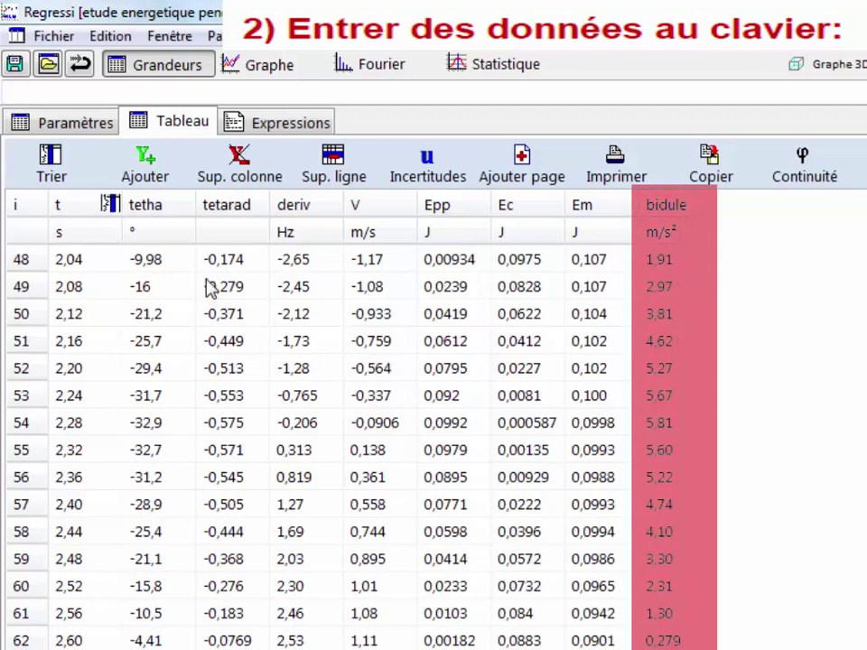
{"action": "left_click", "coordinate": [257, 129]}
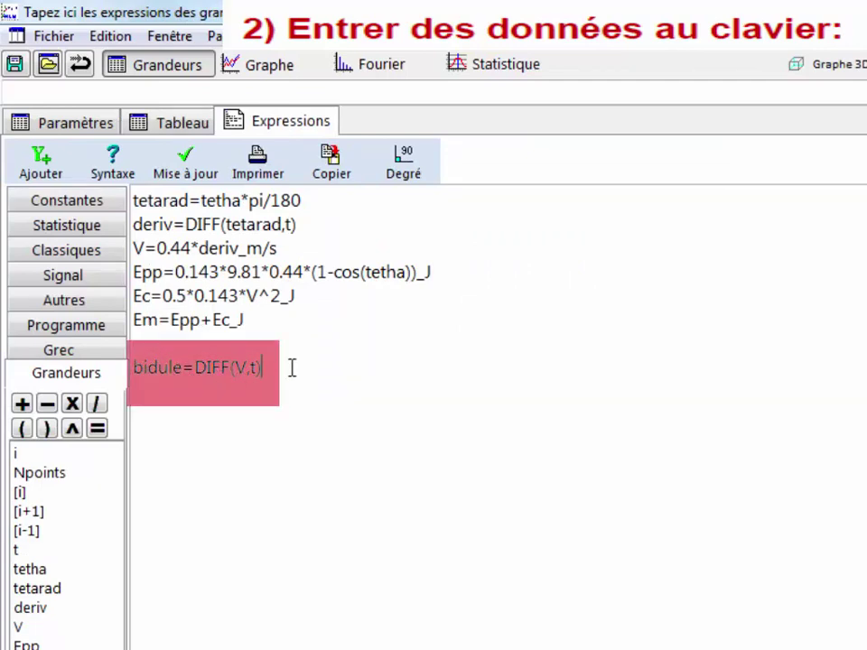
{"action": "key", "text": "BackSpace"}
{"action": "key", "text": "BackSpace"}
{"action": "key", "text": "BackSpace"}
{"action": "key", "text": "BackSpace"}
{"action": "key", "text": "BackSpace"}
{"action": "key", "text": "BackSpace"}
{"action": "key", "text": "BackSpace"}
{"action": "key", "text": "BackSpace"}
{"action": "key", "text": "BackSpace"}
{"action": "key", "text": "BackSpace"}
{"action": "key", "text": "BackSpace"}
{"action": "key", "text": "BackSpace"}
{"action": "key", "text": "BackSpace"}
{"action": "key", "text": "BackSpace"}
{"action": "key", "text": "BackSpace"}
{"action": "key", "text": "BackSpace"}
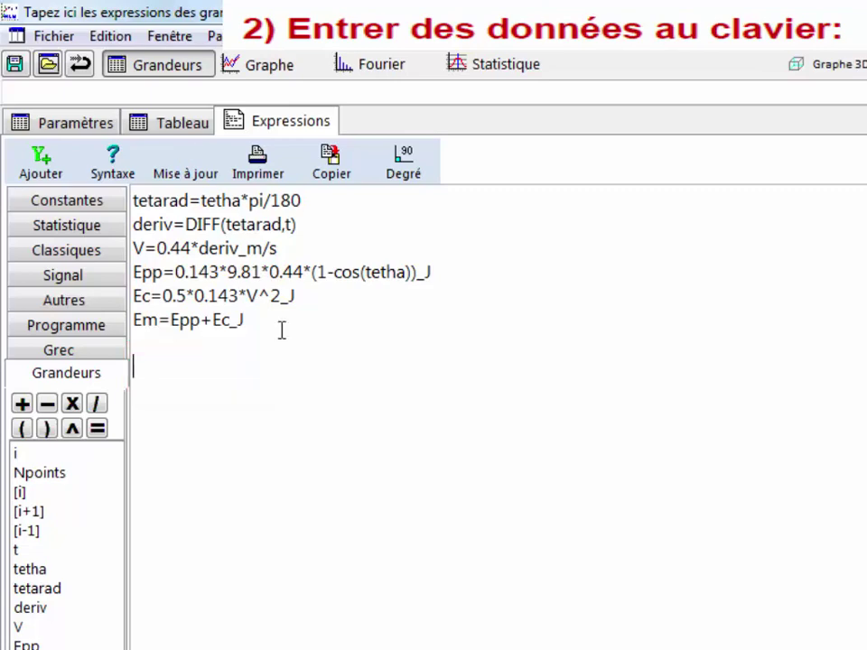
{"action": "left_click", "coordinate": [177, 124]}
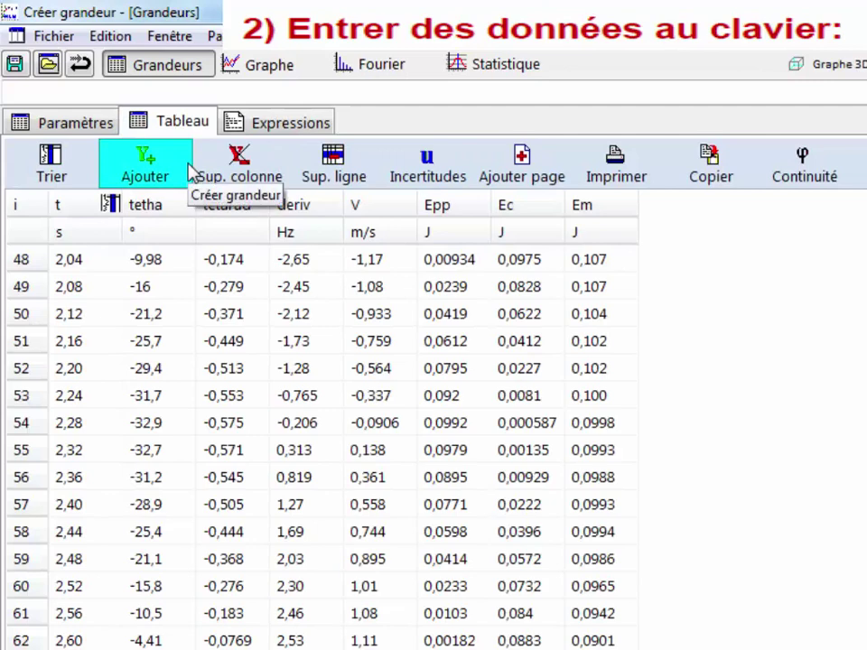
{"action": "left_click", "coordinate": [143, 166]}
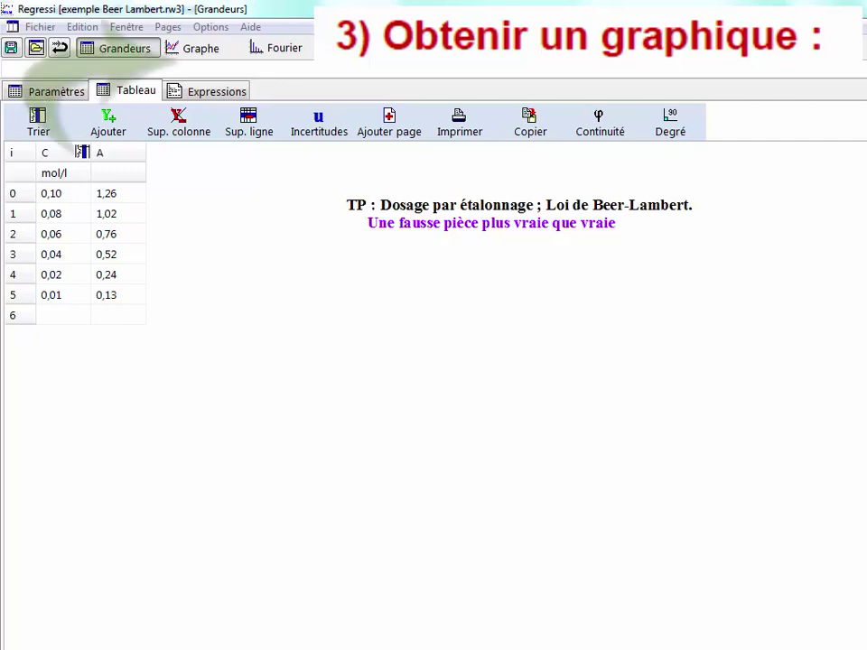
Display the Beer-Lambert graph and set its coordinates to C as abscissa and A as ordinate, with the A scale à gauche
{"action": "left_click", "coordinate": [202, 48]}
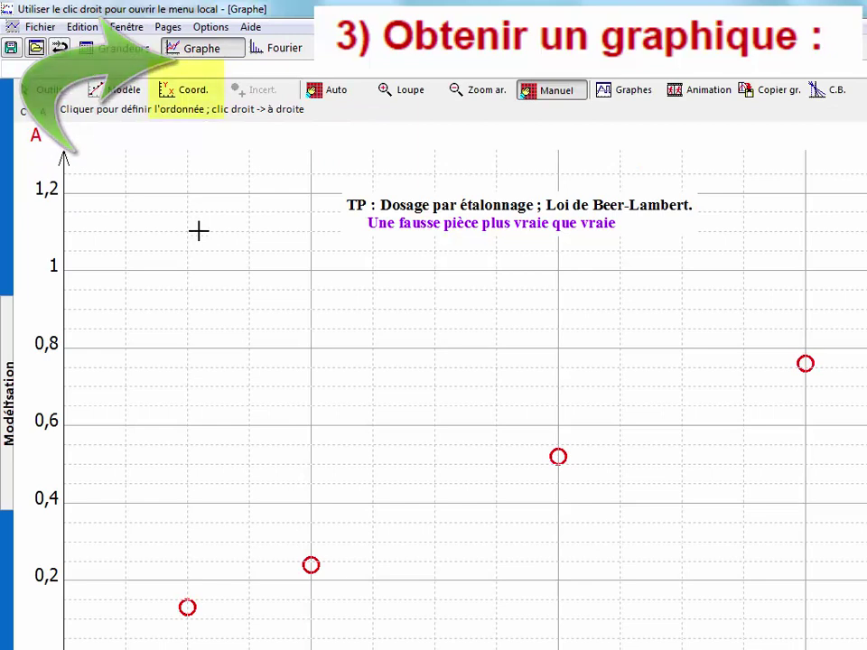
{"action": "left_click", "coordinate": [187, 93]}
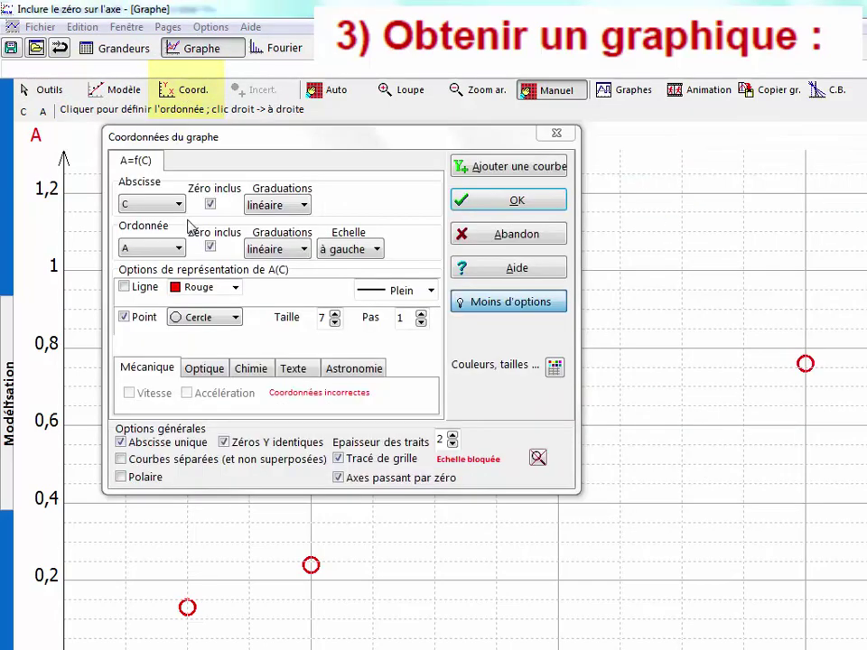
{"action": "left_click", "coordinate": [180, 206]}
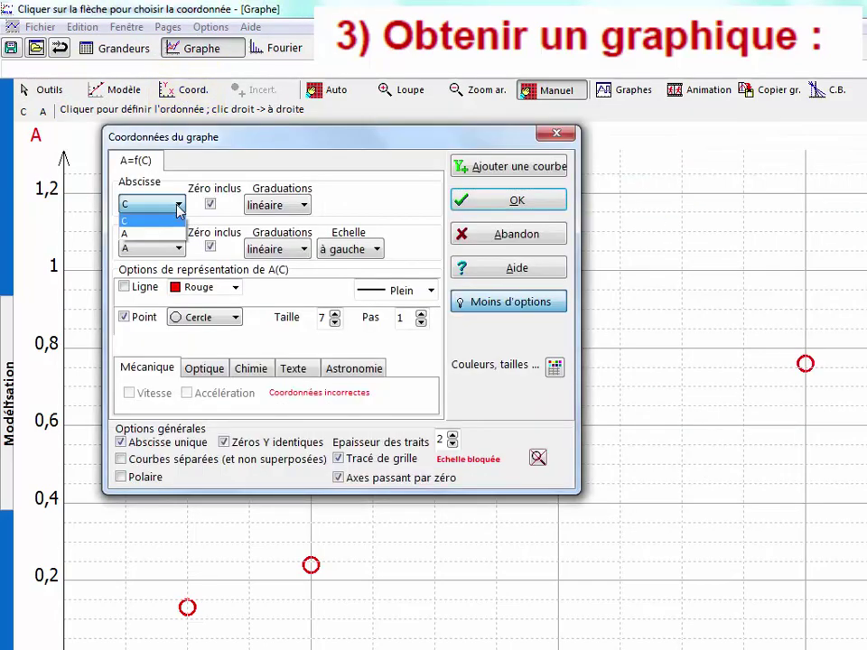
{"action": "left_click", "coordinate": [178, 221]}
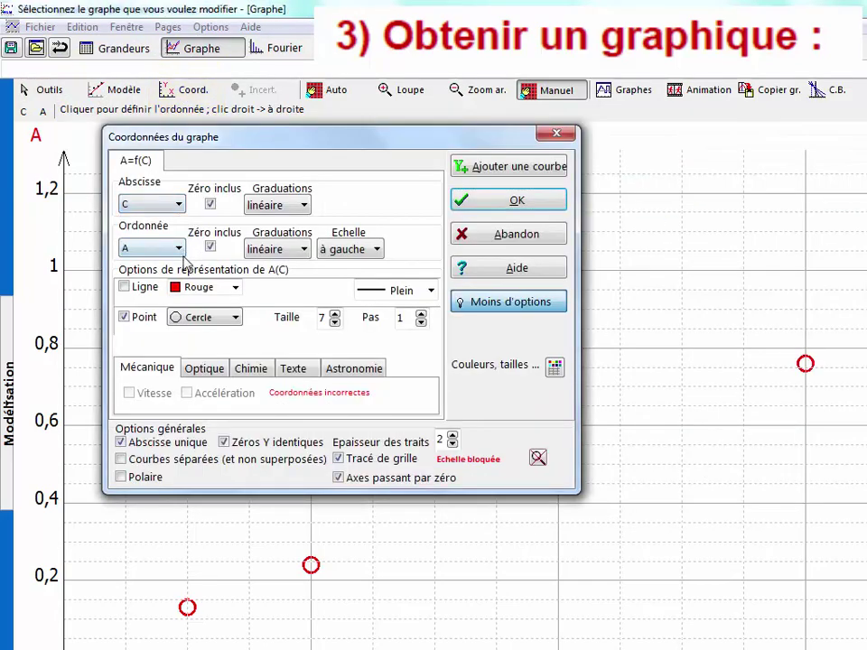
{"action": "left_click", "coordinate": [180, 249]}
{"action": "left_click", "coordinate": [180, 249]}
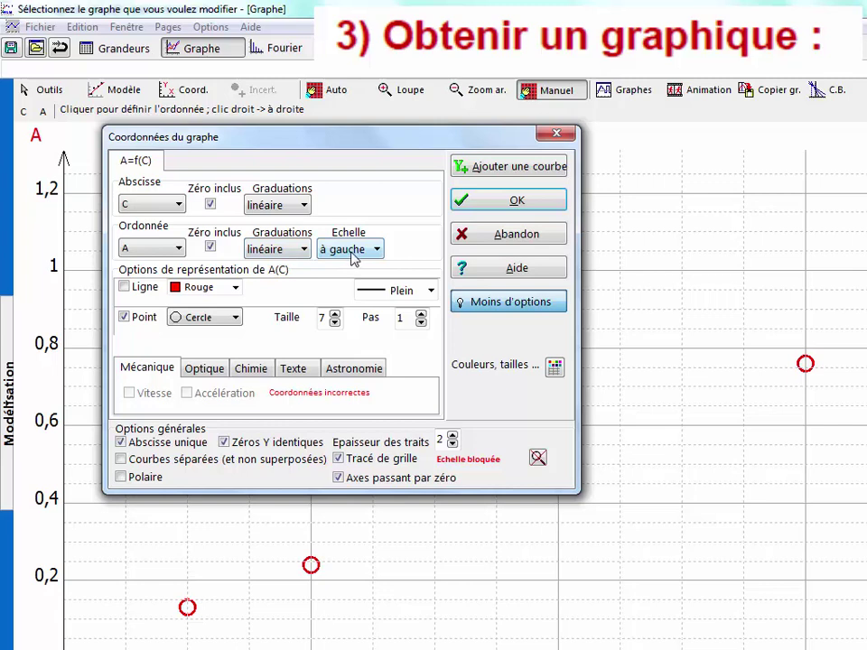
{"action": "left_click", "coordinate": [384, 253]}
{"action": "left_click", "coordinate": [385, 253]}
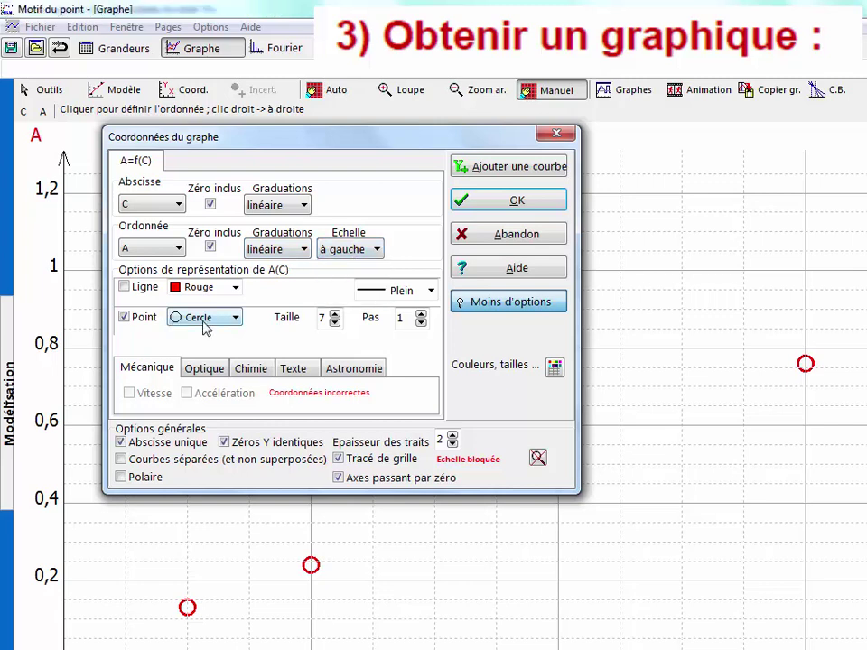
Format the A(C) points as blue (Bleu) diagonal crosses of size 9 with a line thickness of 3
{"action": "left_click", "coordinate": [236, 320]}
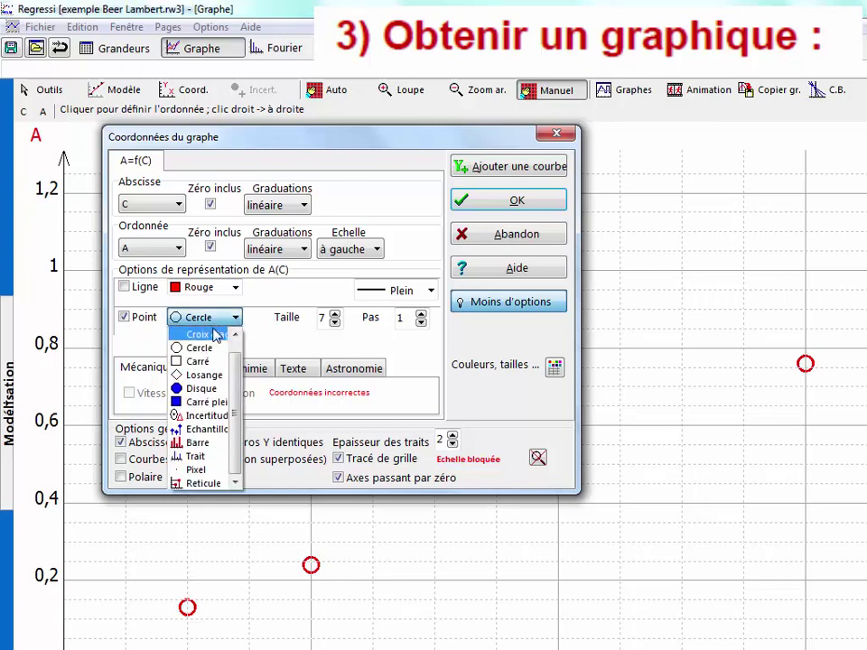
{"action": "left_click", "coordinate": [212, 334]}
{"action": "left_click", "coordinate": [335, 315]}
{"action": "left_click", "coordinate": [335, 315]}
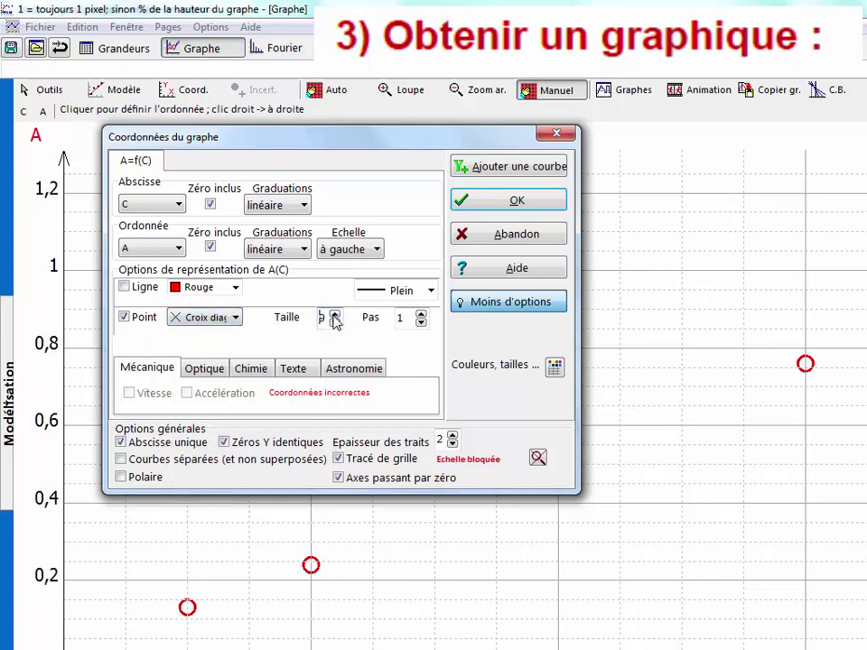
{"action": "left_click", "coordinate": [236, 289]}
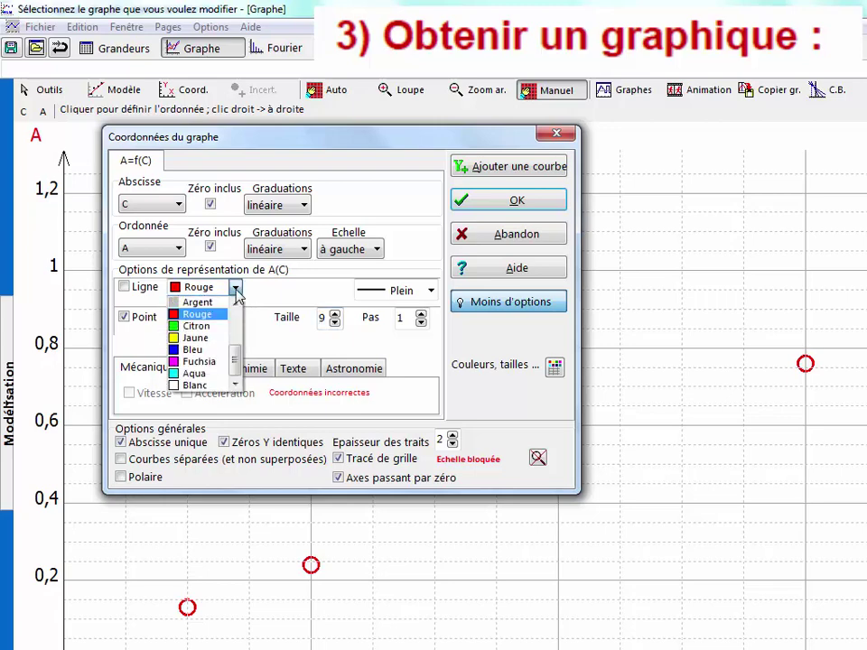
{"action": "left_click", "coordinate": [193, 349]}
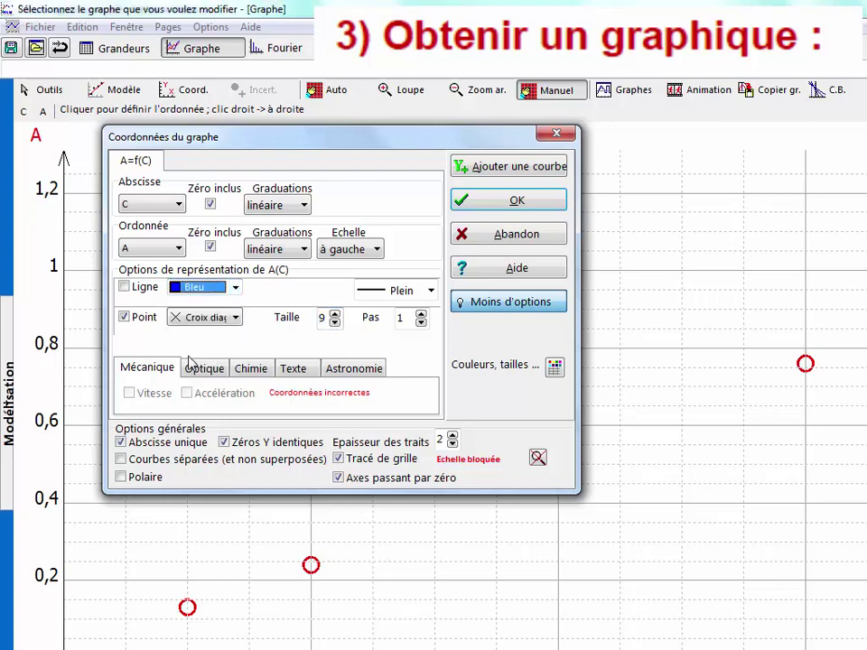
{"action": "left_click", "coordinate": [452, 435]}
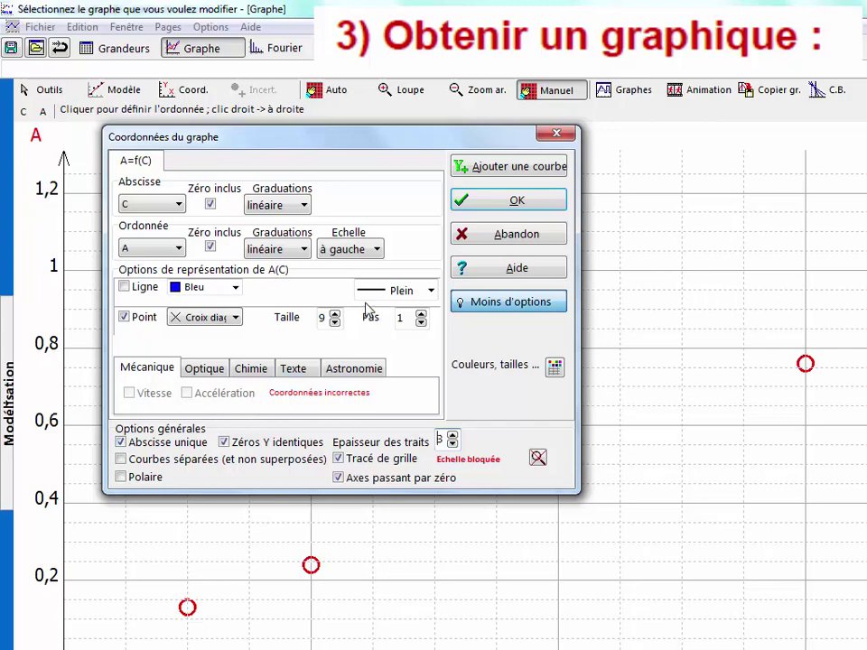
{"action": "left_click", "coordinate": [473, 202]}
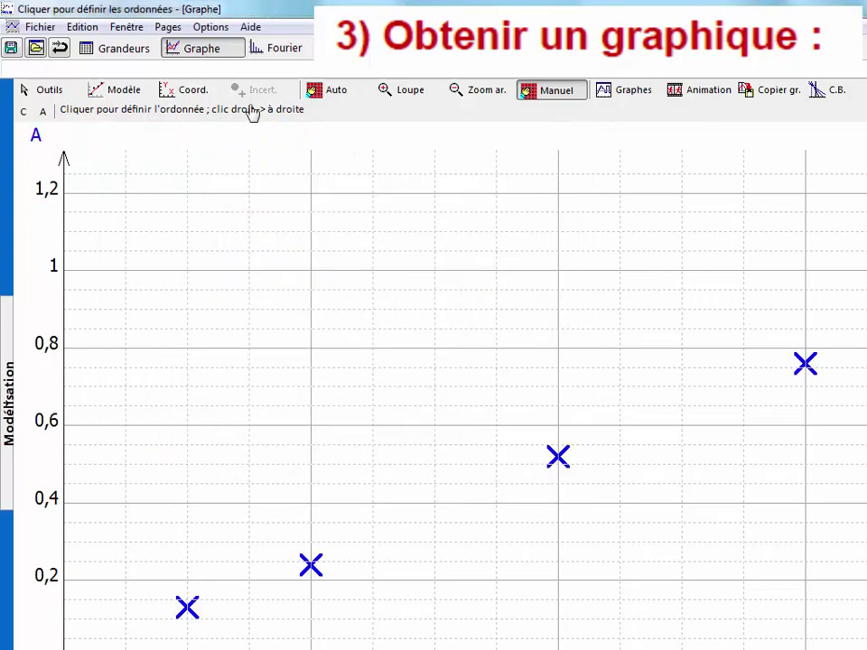
Try joining the A(C) points with a line of type Segments
{"action": "left_click", "coordinate": [181, 94]}
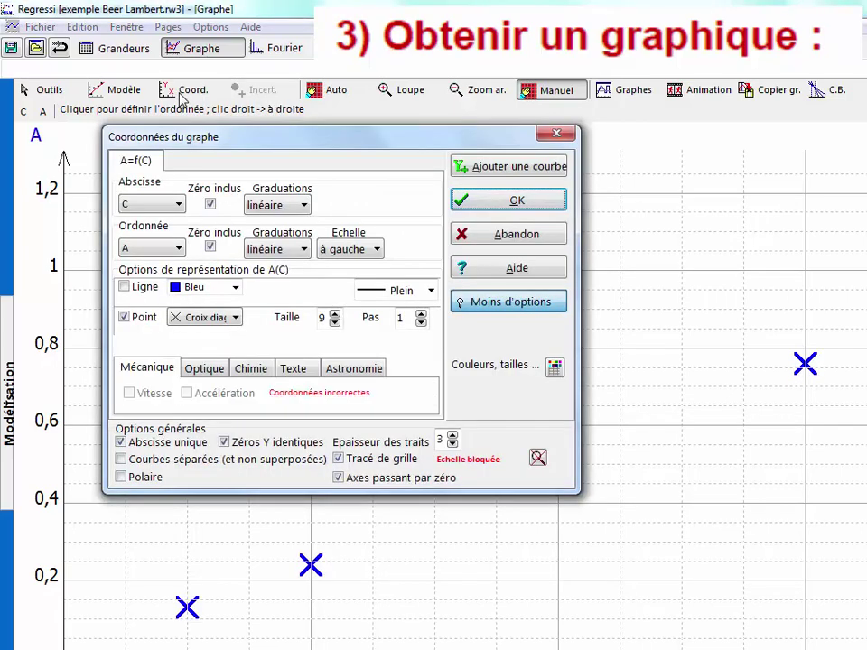
{"action": "left_click", "coordinate": [124, 287]}
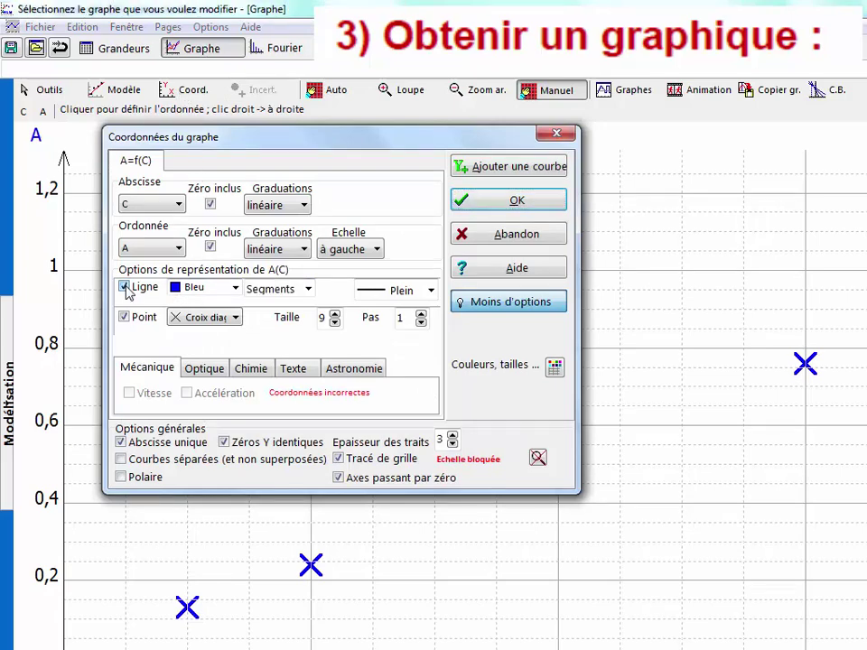
{"action": "left_click", "coordinate": [506, 202]}
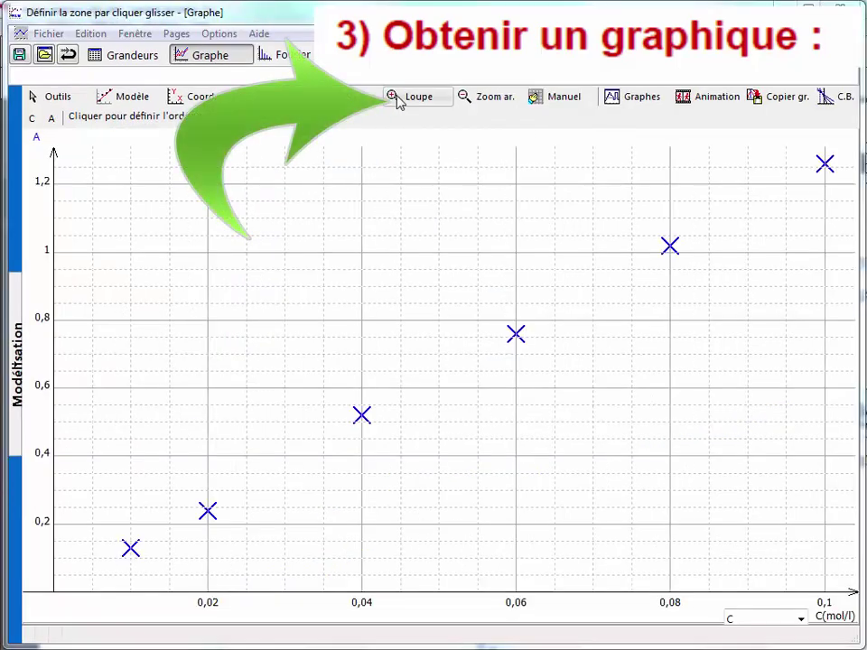
Zoom in on the lower-concentration points of the A(C) graph, zoom out several times, and restore the automatic scale
{"action": "left_click_drag", "start_coordinate": [45, 207], "coordinate": [578, 623]}
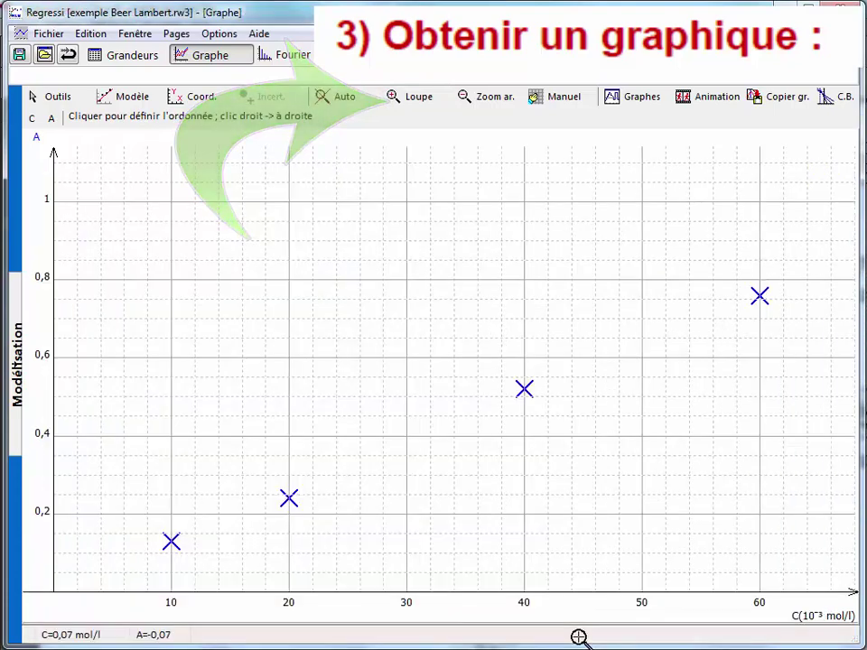
{"action": "left_click", "coordinate": [467, 97]}
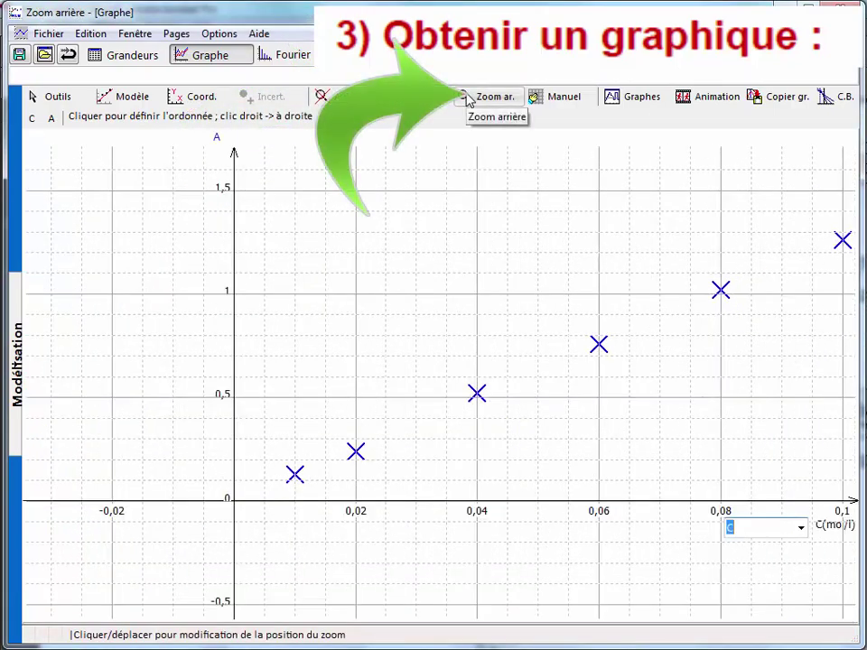
{"action": "left_click", "coordinate": [467, 97]}
{"action": "left_click", "coordinate": [467, 97]}
{"action": "left_click", "coordinate": [467, 98]}
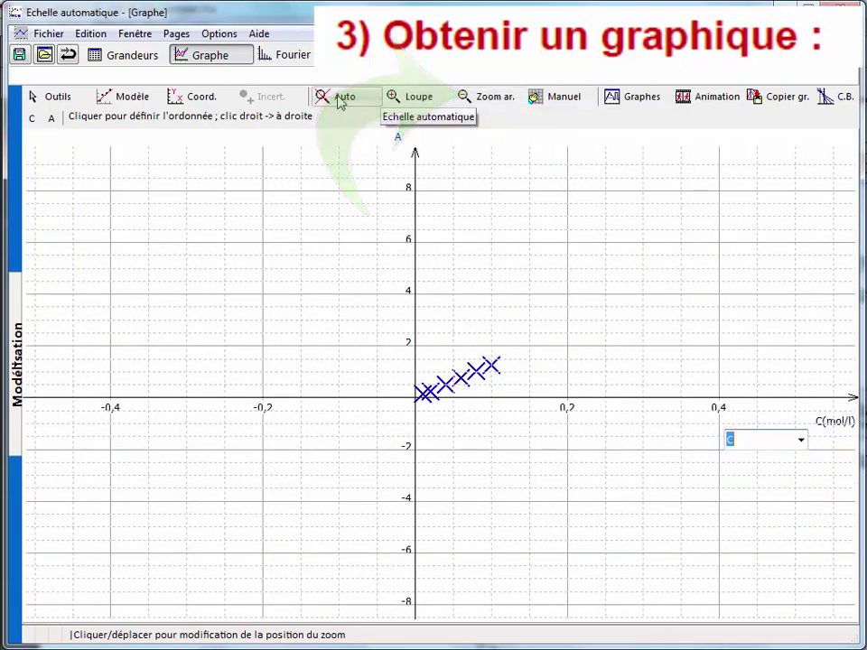
{"action": "left_click", "coordinate": [341, 100]}
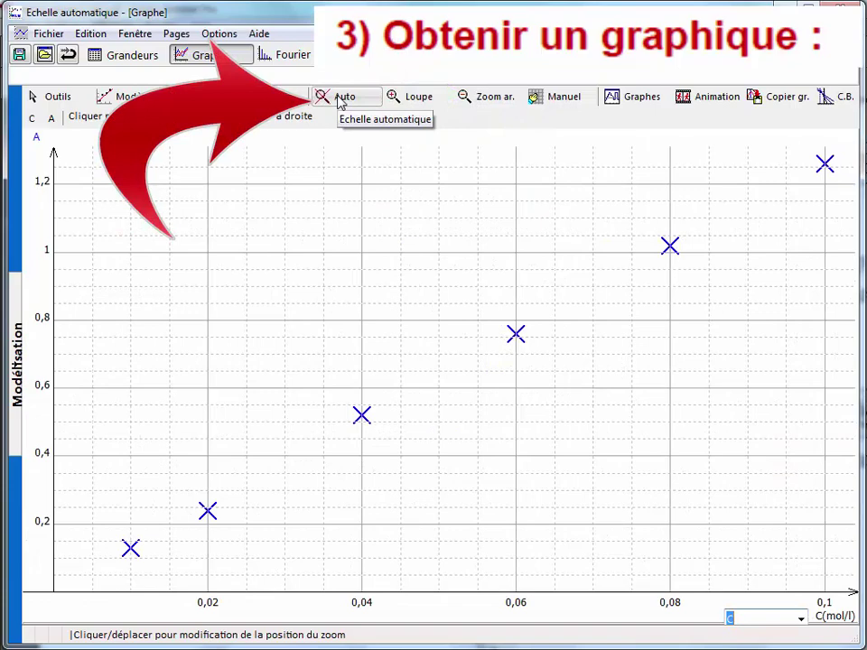
Check the manual minimum, maximum and graduation settings of the C and A axes and accept them as they are
{"action": "left_click", "coordinate": [554, 99]}
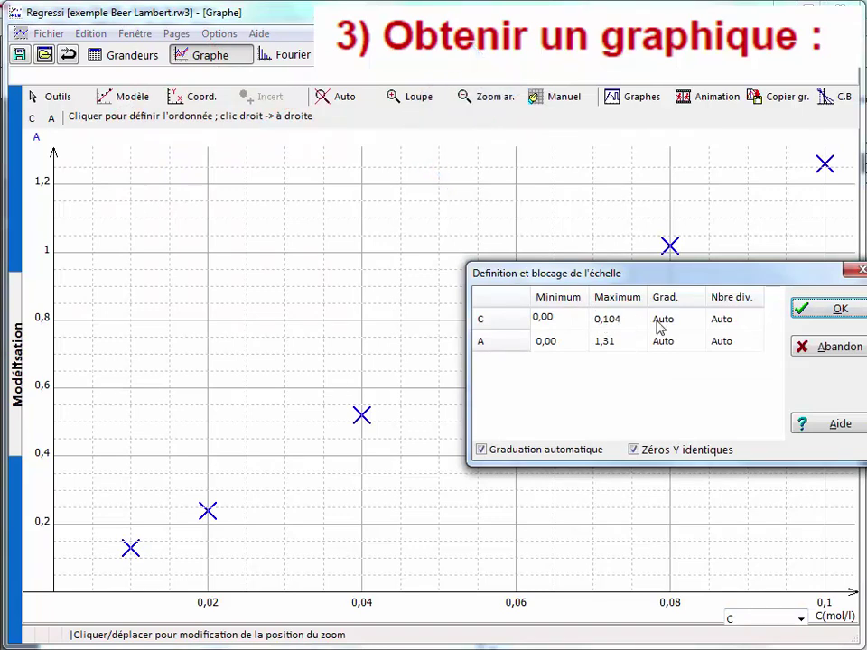
{"action": "left_click", "coordinate": [799, 310]}
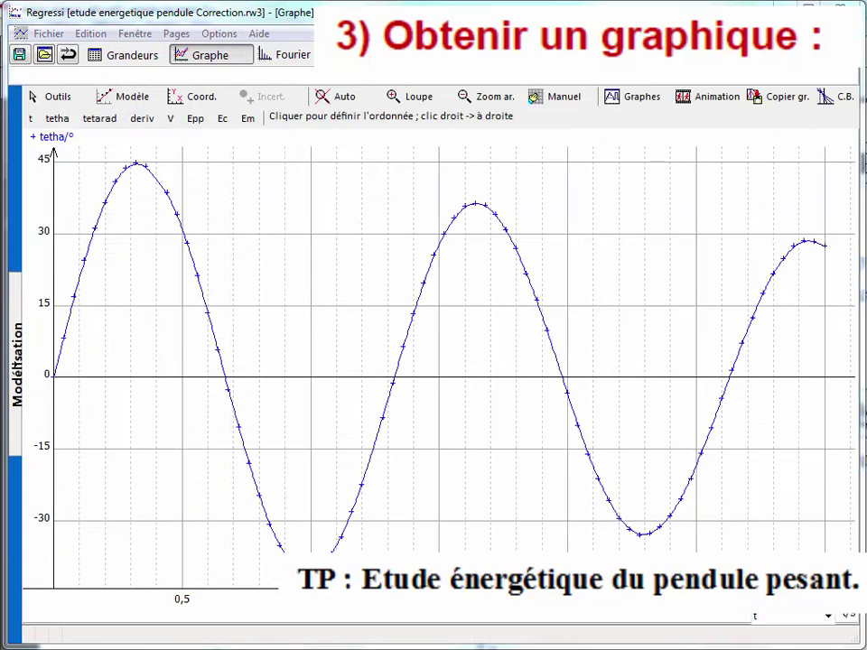
Change the pendulum graph's ordinate to Ec and add a second curve showing Epp, both as functions of t
{"action": "left_click", "coordinate": [174, 101]}
{"action": "left_click", "coordinate": [179, 248]}
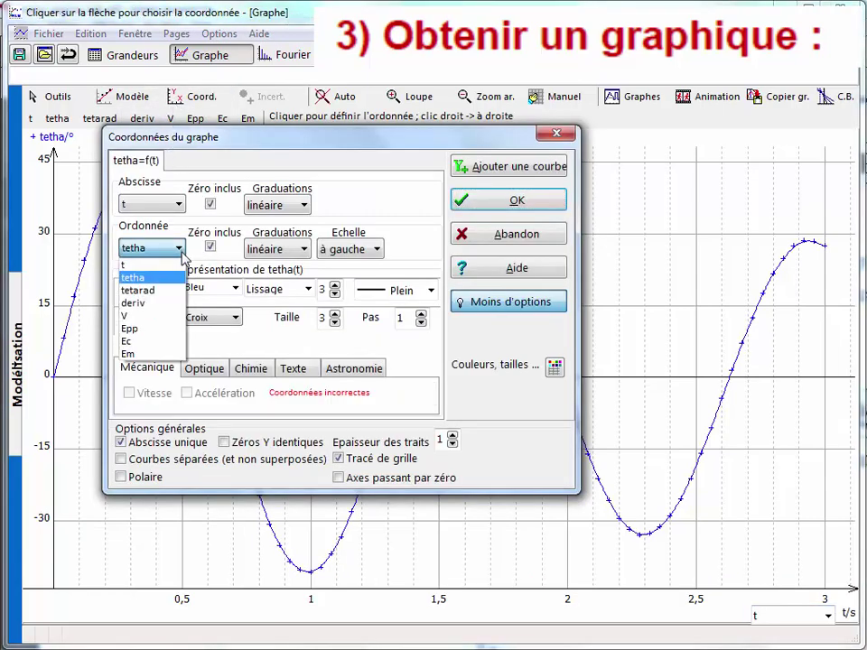
{"action": "left_click", "coordinate": [157, 343]}
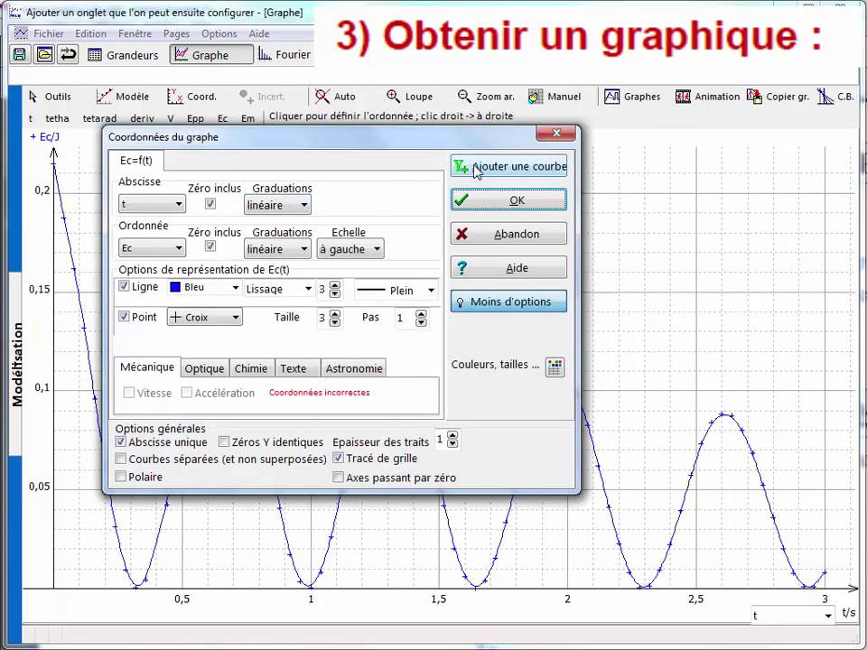
{"action": "left_click", "coordinate": [476, 170]}
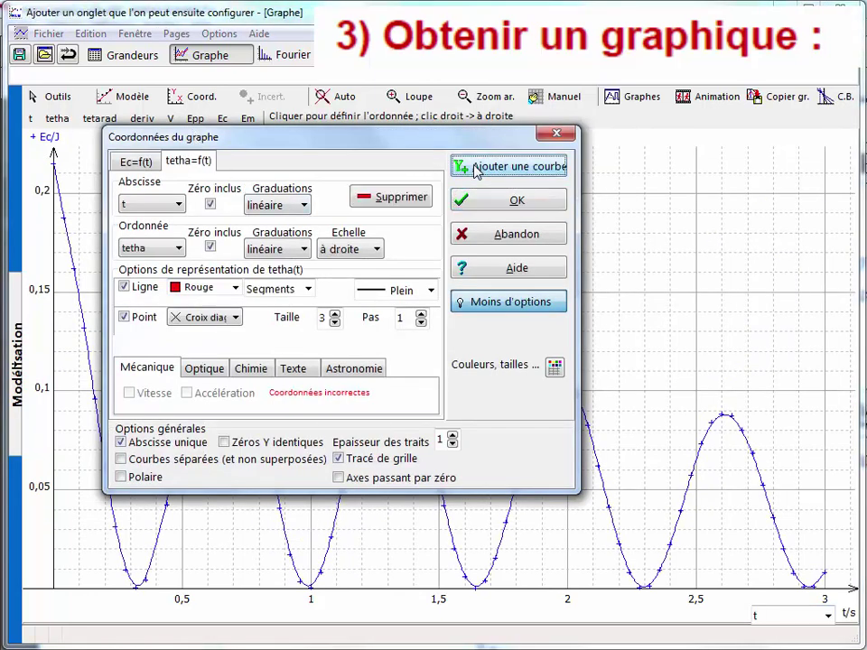
{"action": "left_click", "coordinate": [178, 248]}
{"action": "left_click", "coordinate": [150, 331]}
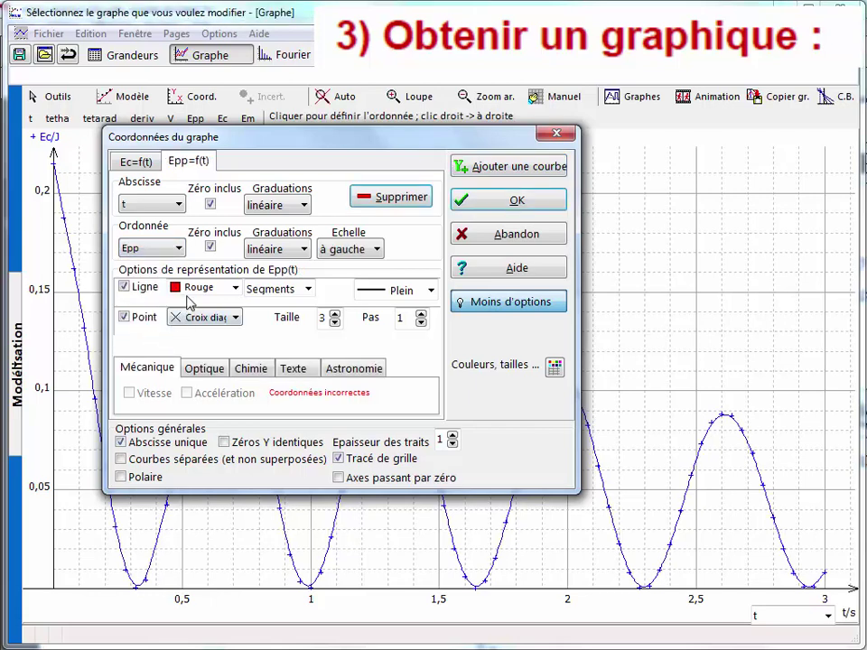
{"action": "left_click", "coordinate": [478, 203]}
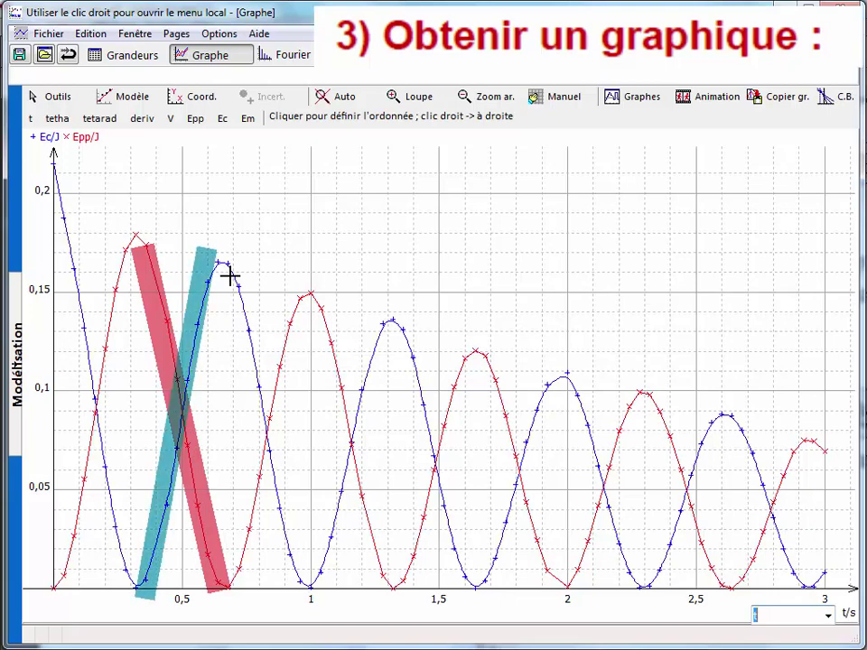
Add a third curve to the pendulum graph showing Em as a function of t
{"action": "left_click", "coordinate": [187, 97]}
{"action": "left_click", "coordinate": [509, 166]}
{"action": "left_click", "coordinate": [179, 249]}
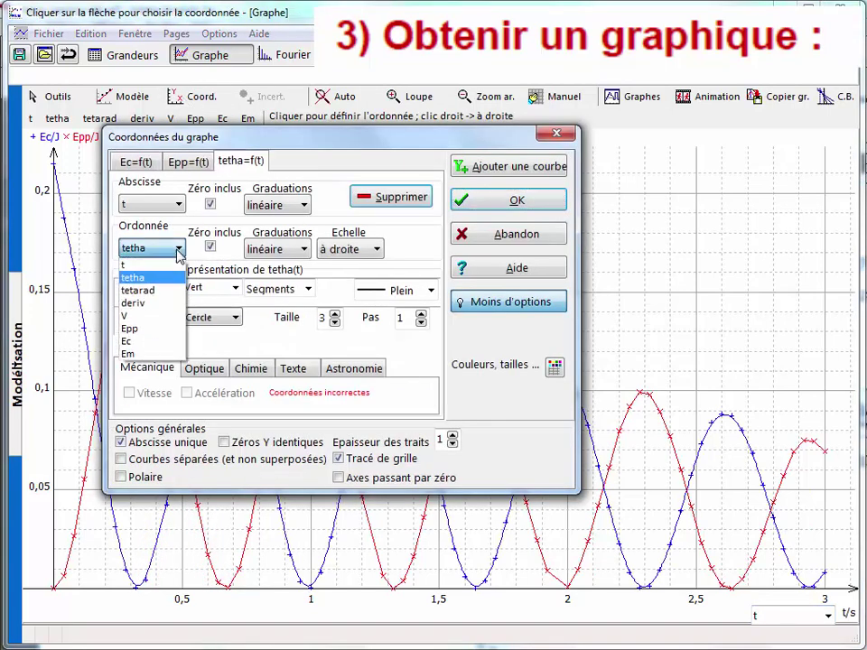
{"action": "left_click", "coordinate": [127, 353]}
{"action": "key", "text": "Return"}
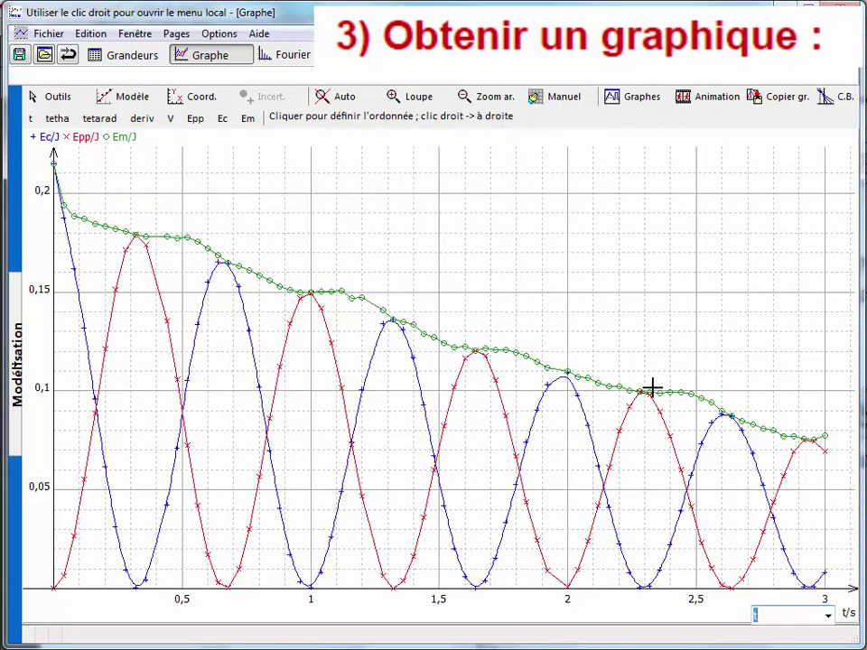
Add a curve of tetha as a function of t to the pendulum graph, with its scale à droite
{"action": "left_click", "coordinate": [187, 97]}
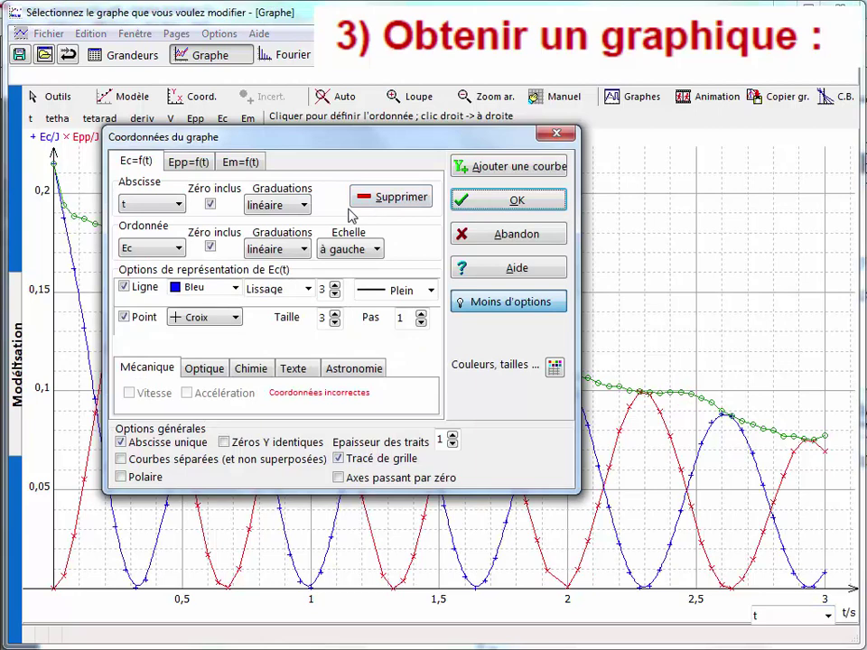
{"action": "left_click", "coordinate": [473, 171]}
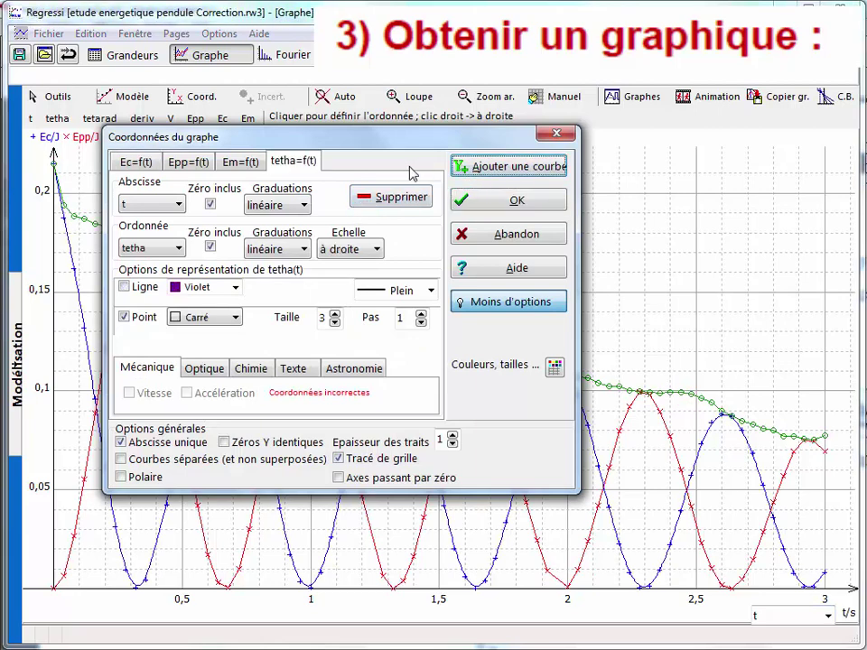
{"action": "left_click", "coordinate": [484, 200]}
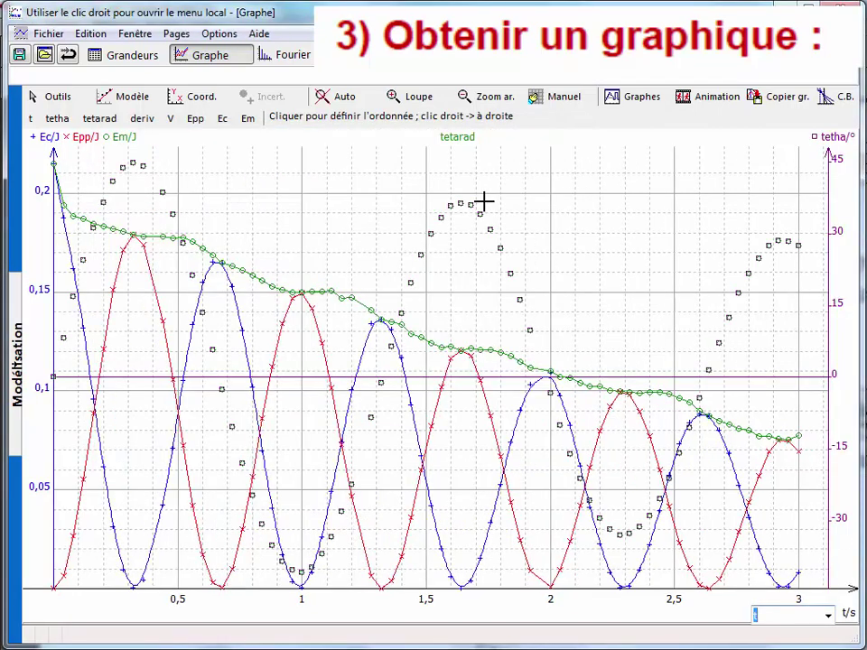
Remove the tetarad and tetha curves from the pendulum graph
{"action": "left_click", "coordinate": [199, 99]}
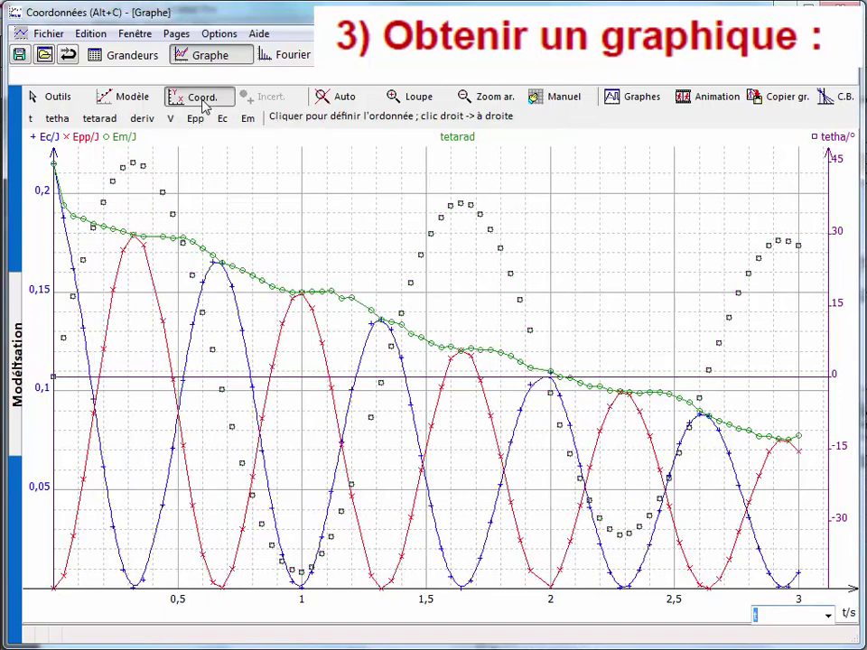
{"action": "left_click", "coordinate": [348, 162]}
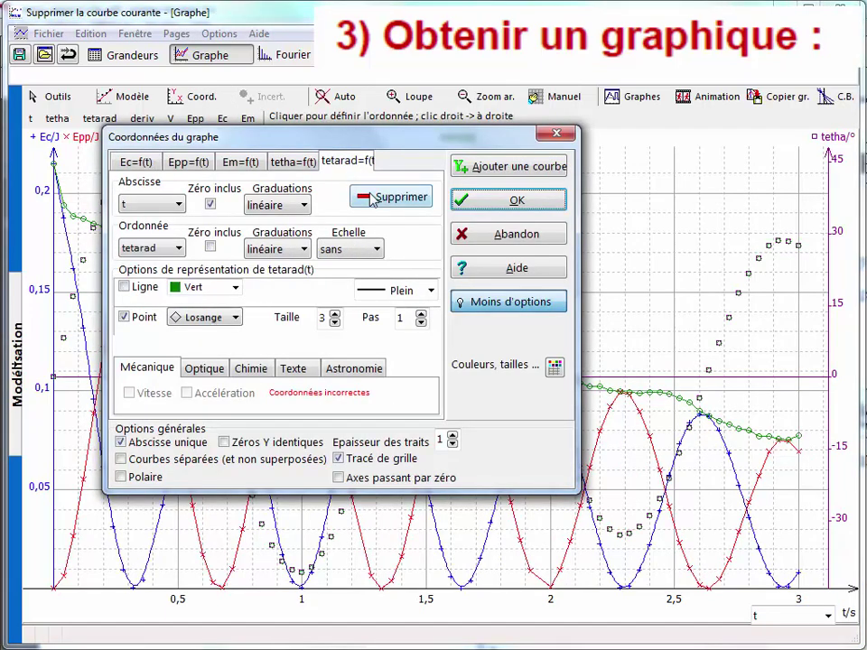
{"action": "left_click", "coordinate": [373, 198]}
{"action": "left_click", "coordinate": [294, 162]}
{"action": "left_click", "coordinate": [391, 198]}
{"action": "left_click", "coordinate": [479, 204]}
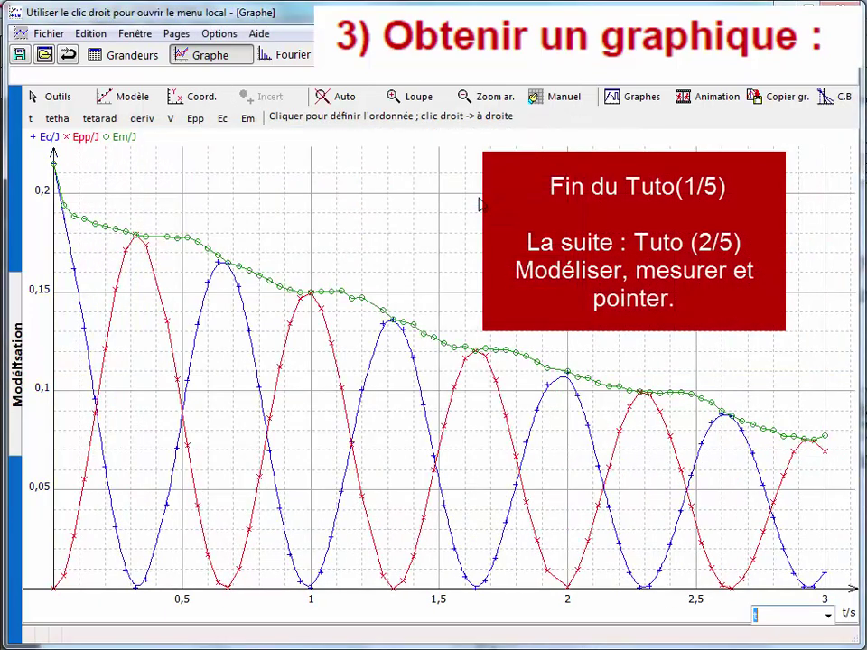